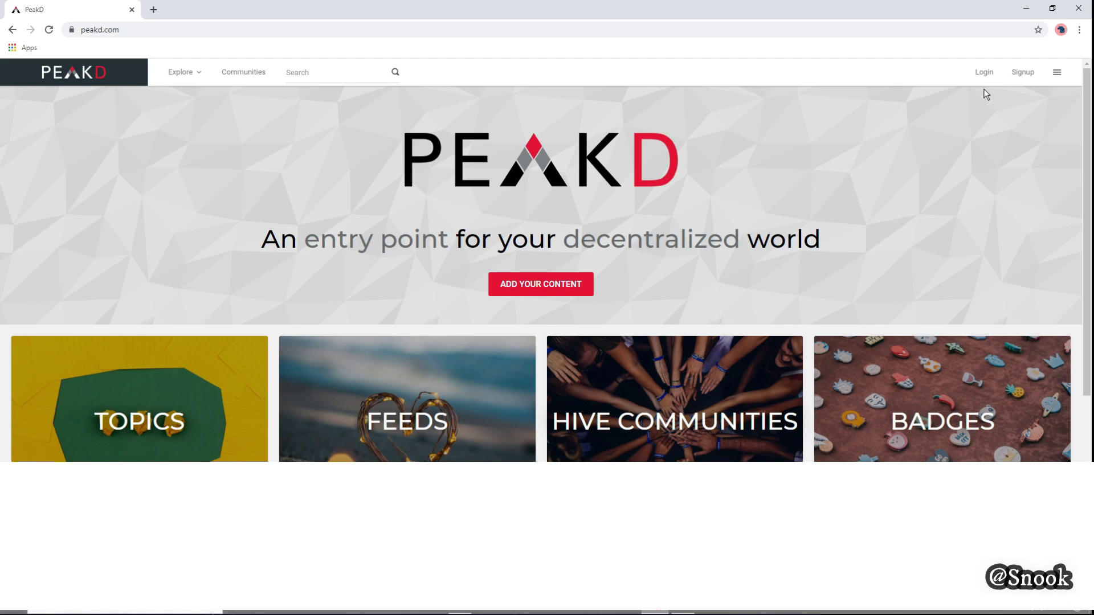
# From PeakD's Login options, follow Install for Chrome to the hive-keychain GitHub repository
pyautogui.click(984, 73)
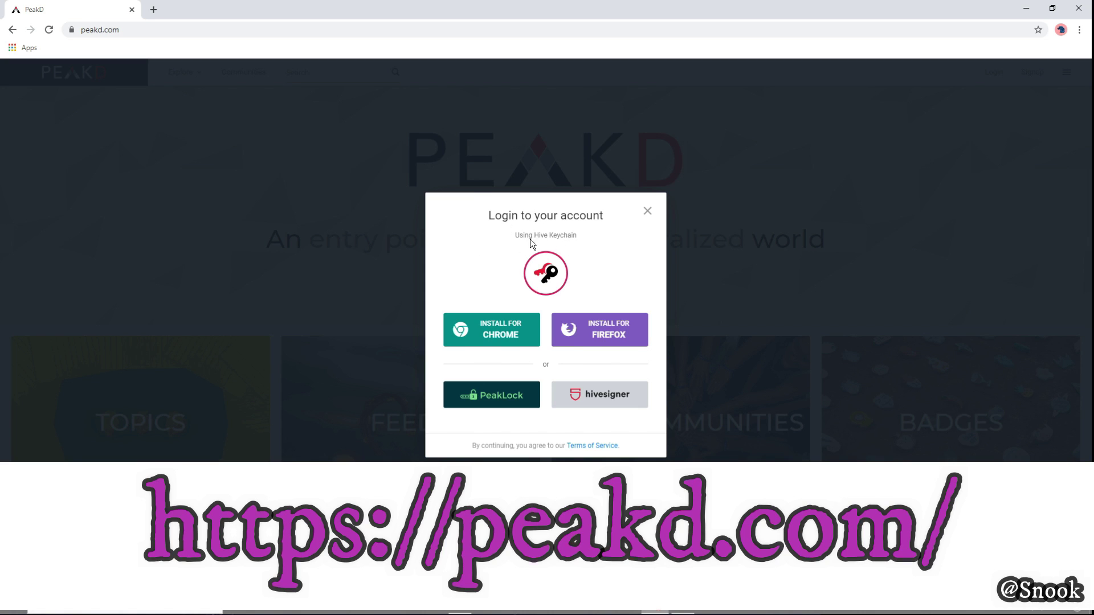
pyautogui.click(502, 333)
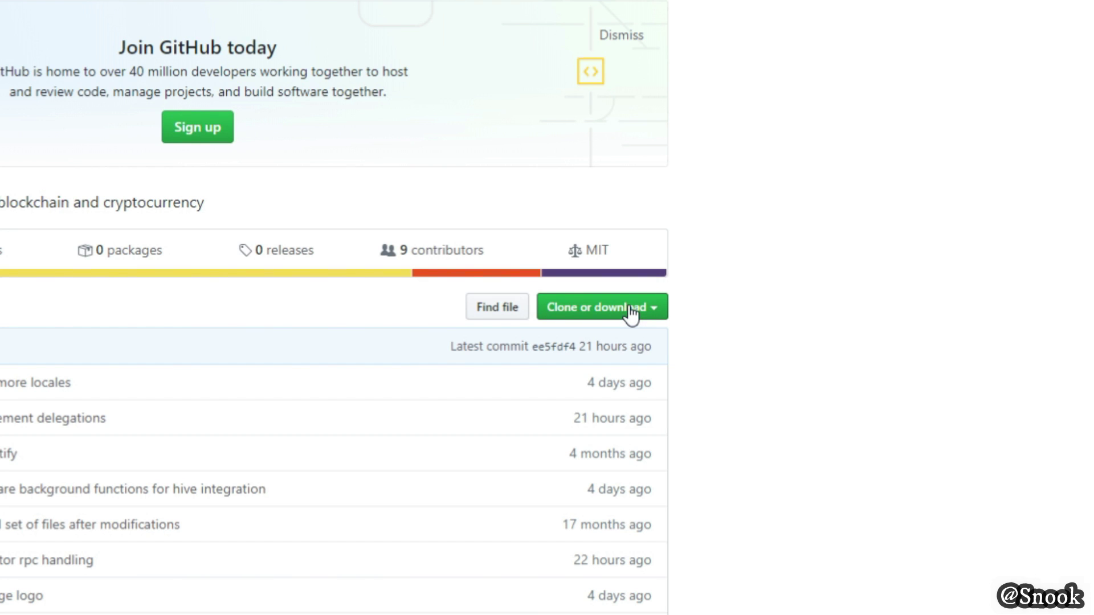
# Download the hive-keychain repository from GitHub's Clone or download menu as a ZIP archive
pyautogui.click(648, 312)
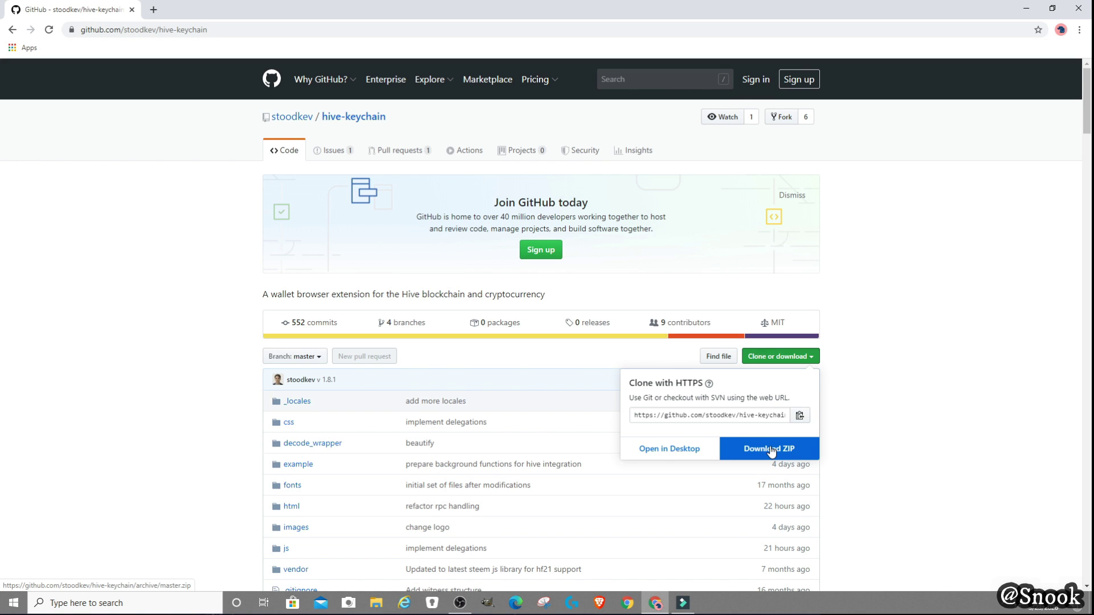
pyautogui.click(770, 451)
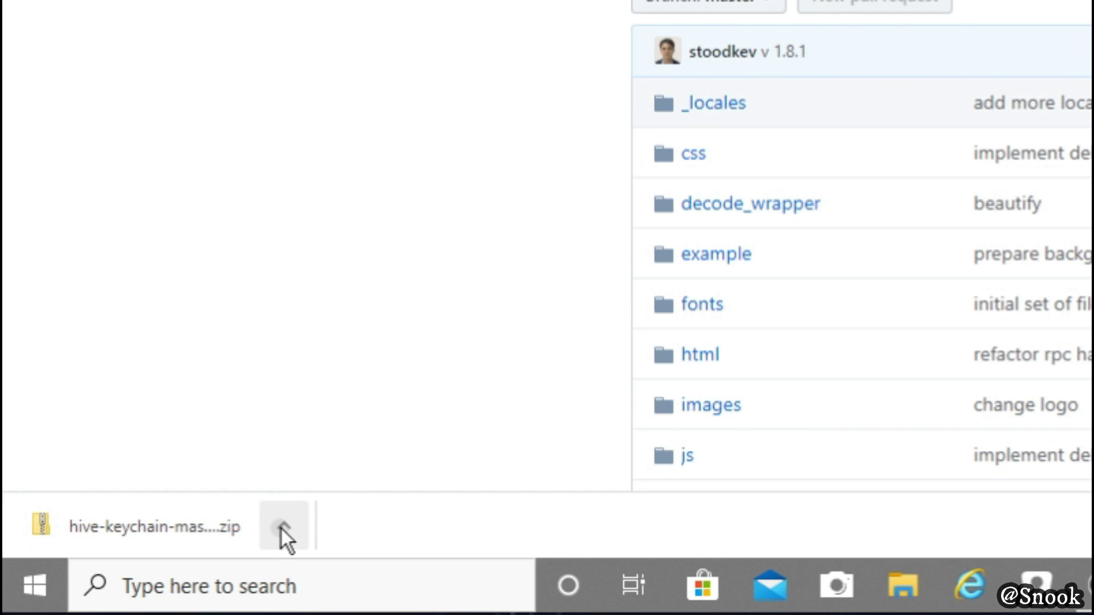
# Locate the downloaded hive-keychain-master zip in its folder and extract it to the Desktop
pyautogui.click(282, 525)
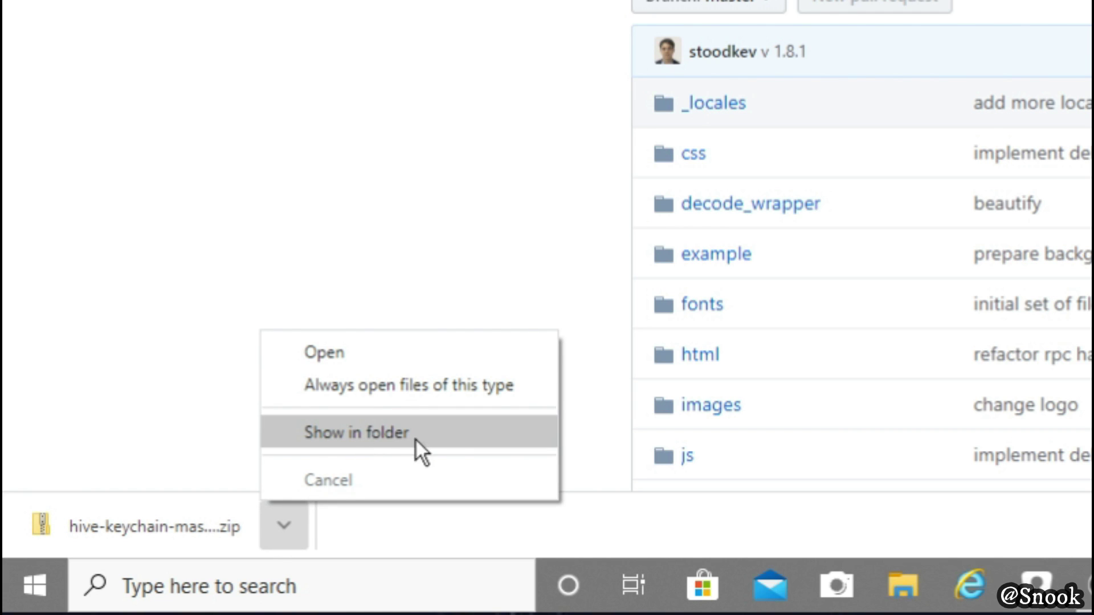
pyautogui.click(446, 433)
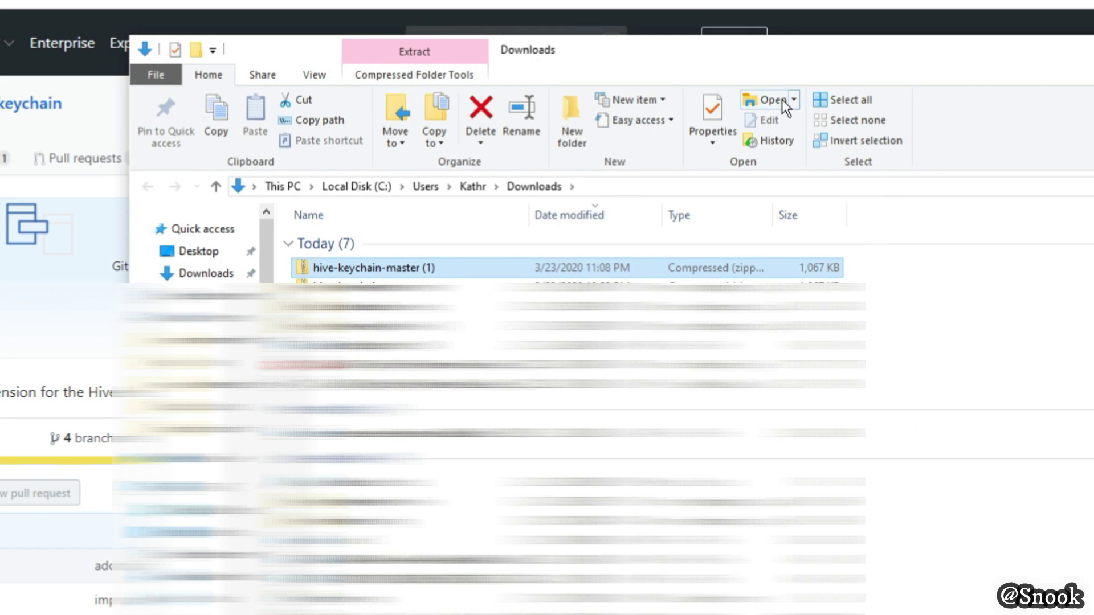
pyautogui.rightClick(464, 274)
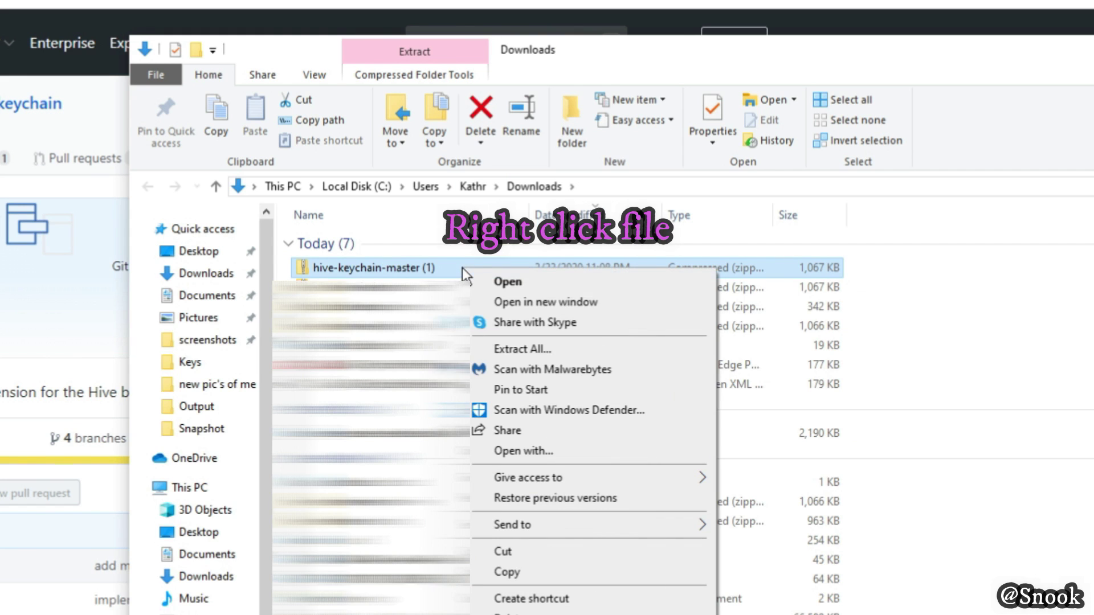
pyautogui.click(541, 348)
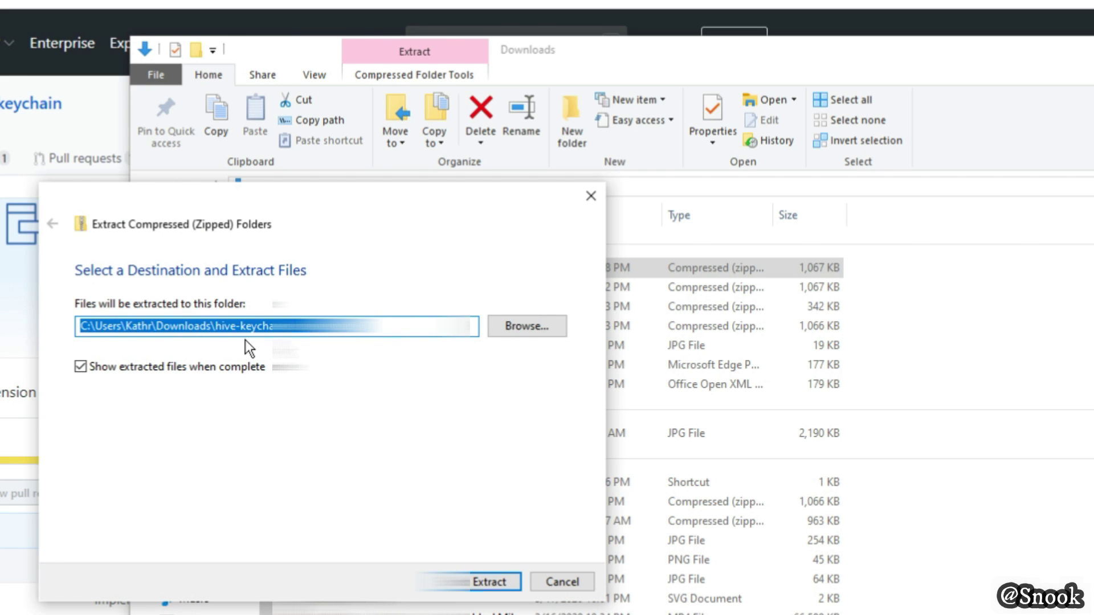
pyautogui.click(527, 326)
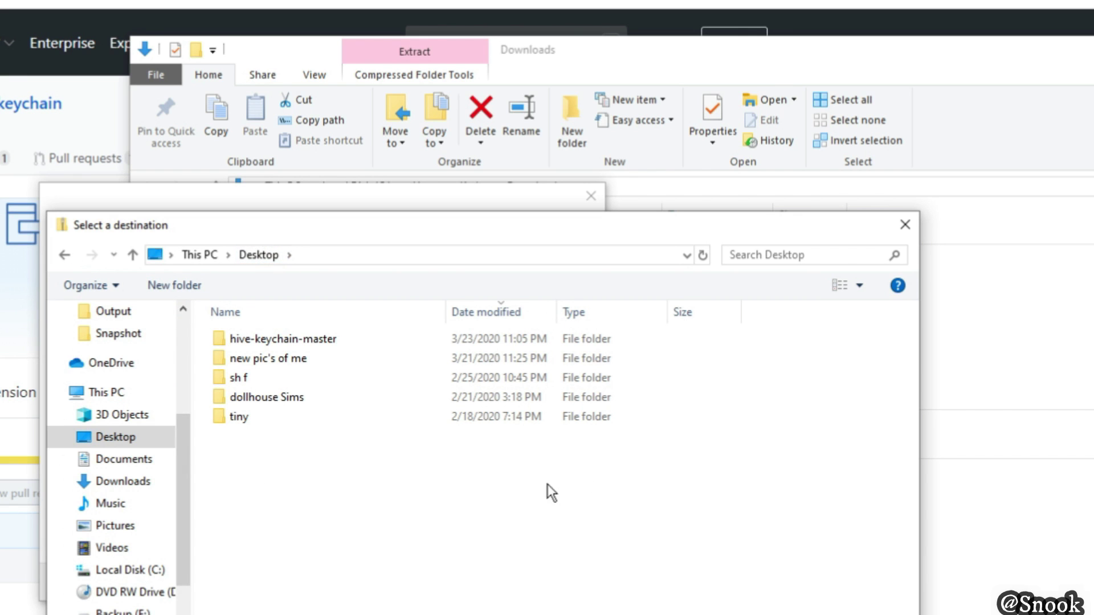
pyautogui.press('Return')
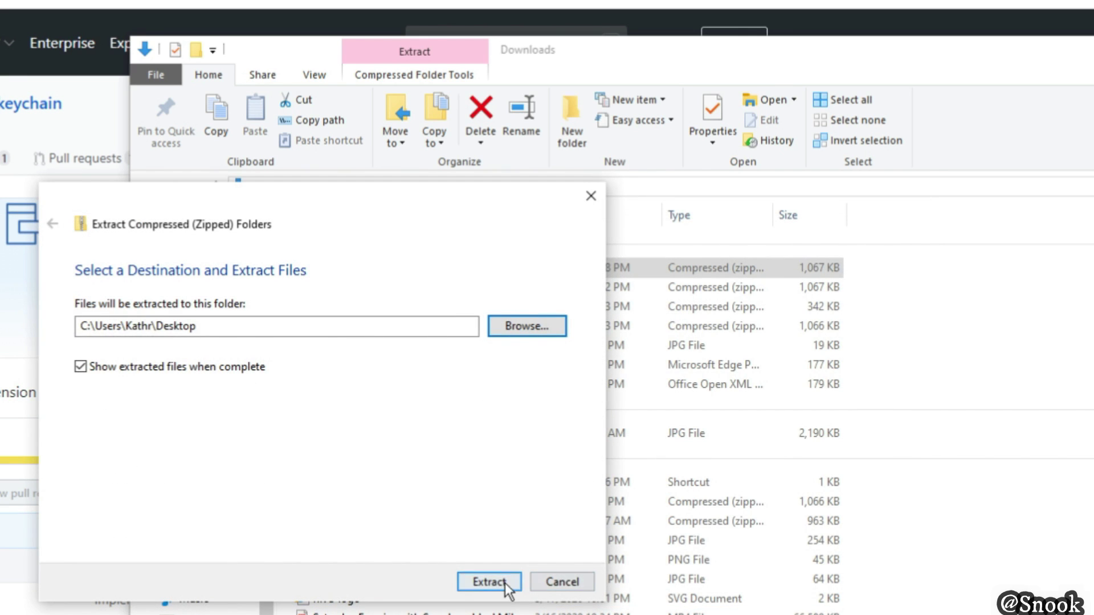
pyautogui.click(490, 583)
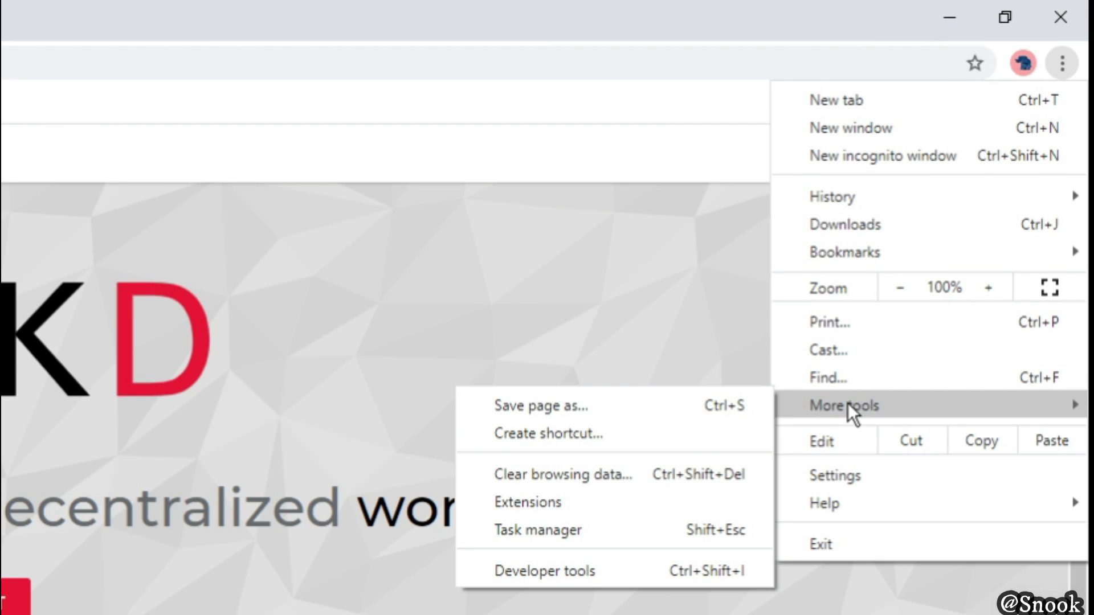
pyautogui.moveTo(844, 405)
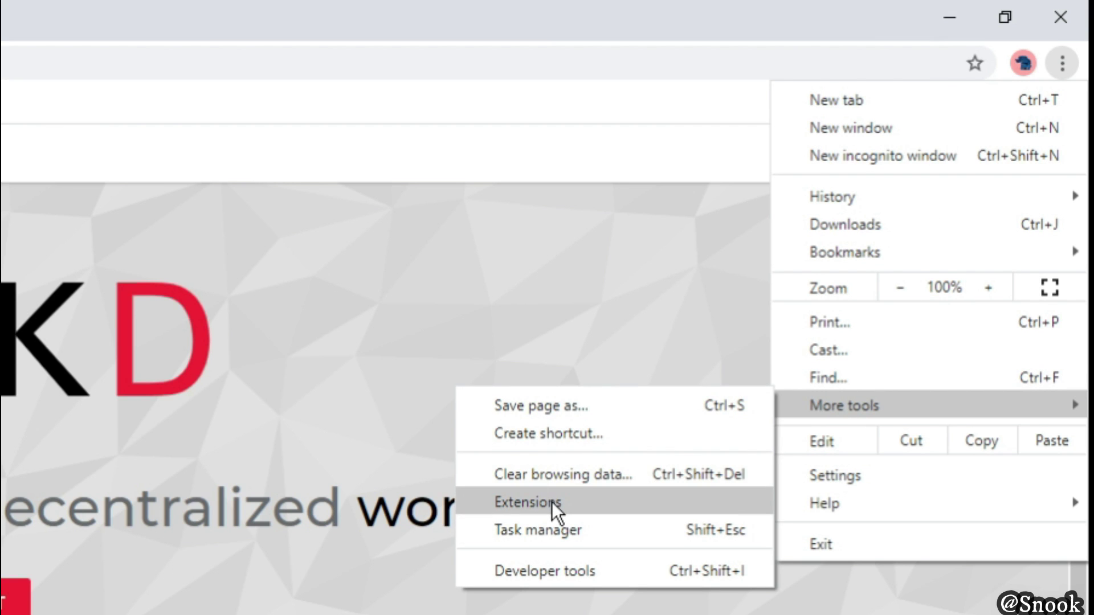
# Open Chrome's Extensions page and switch the Developer mode toggle on
pyautogui.click(587, 502)
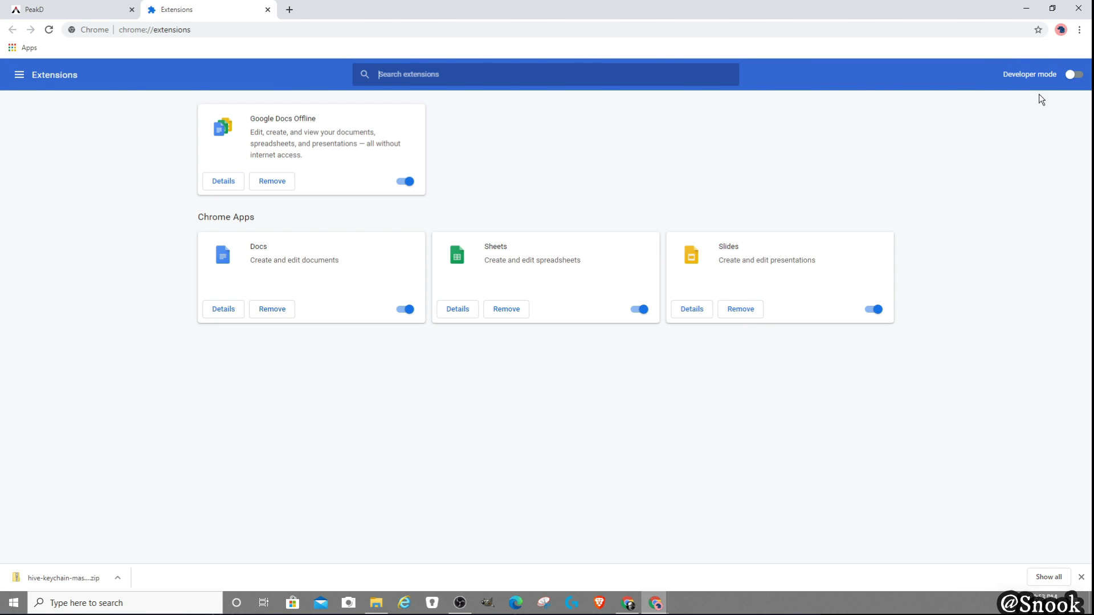
pyautogui.click(1074, 74)
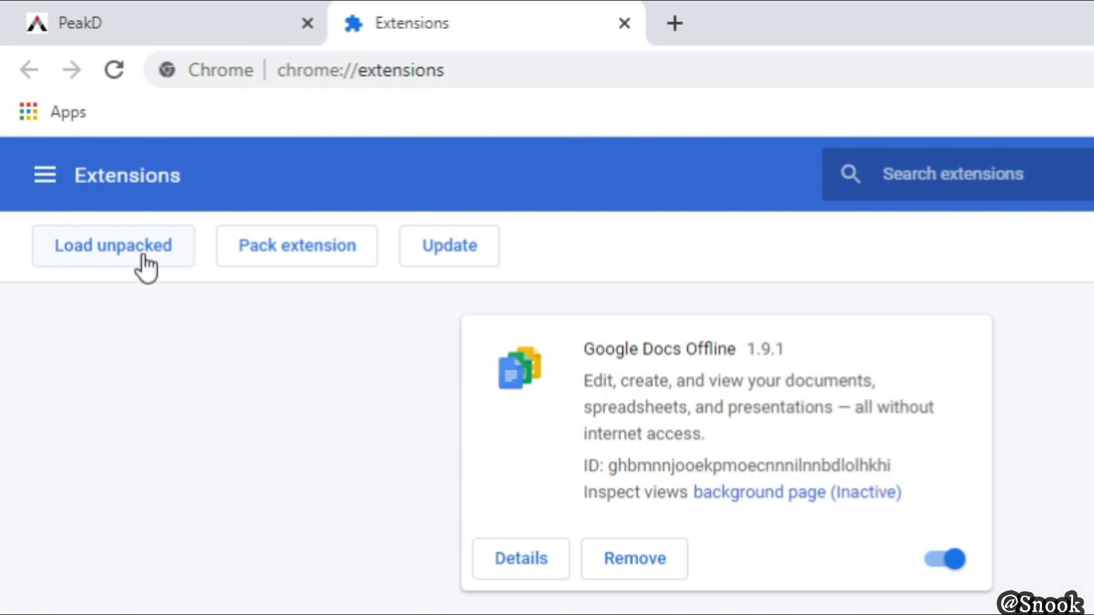
# Load the Desktop's hive-keychain-master folder as an unpacked extension, installing Hive Keychain 1.8.1
pyautogui.click(138, 277)
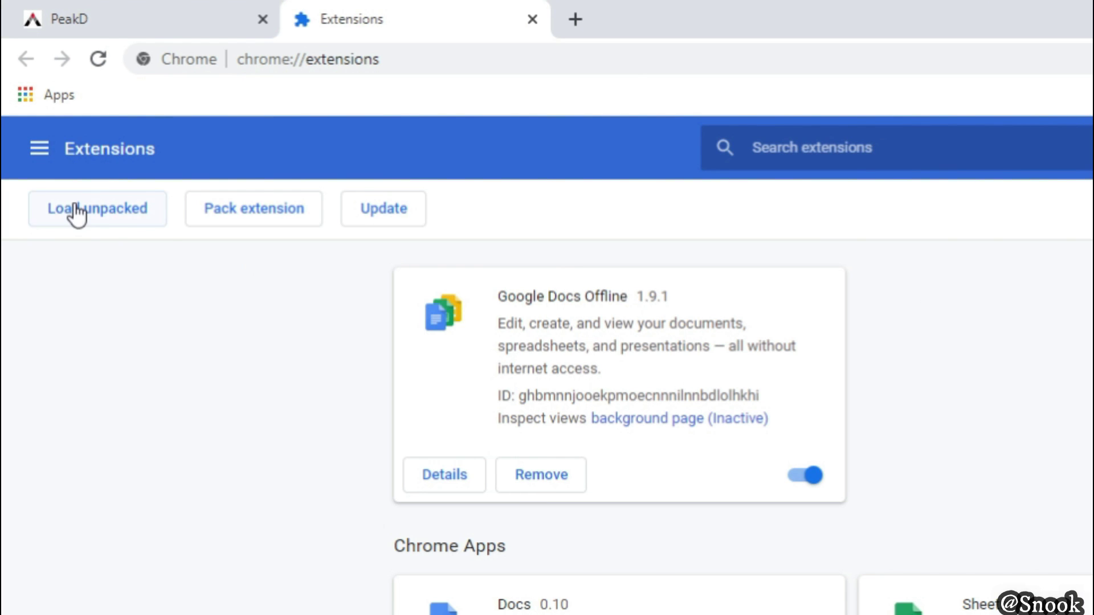
pyautogui.click(73, 208)
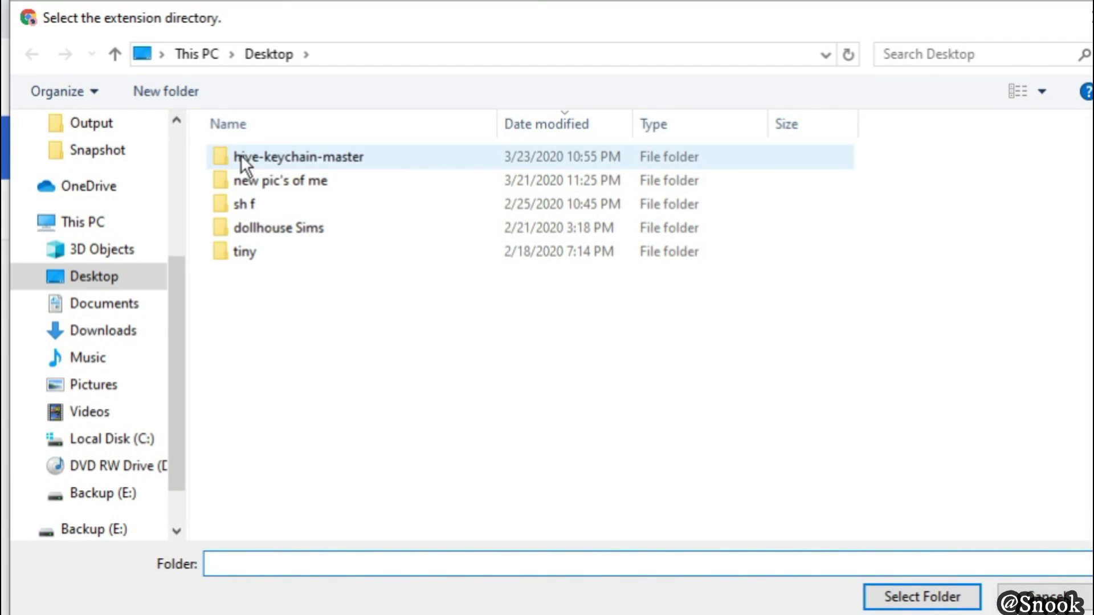
pyautogui.click(282, 156)
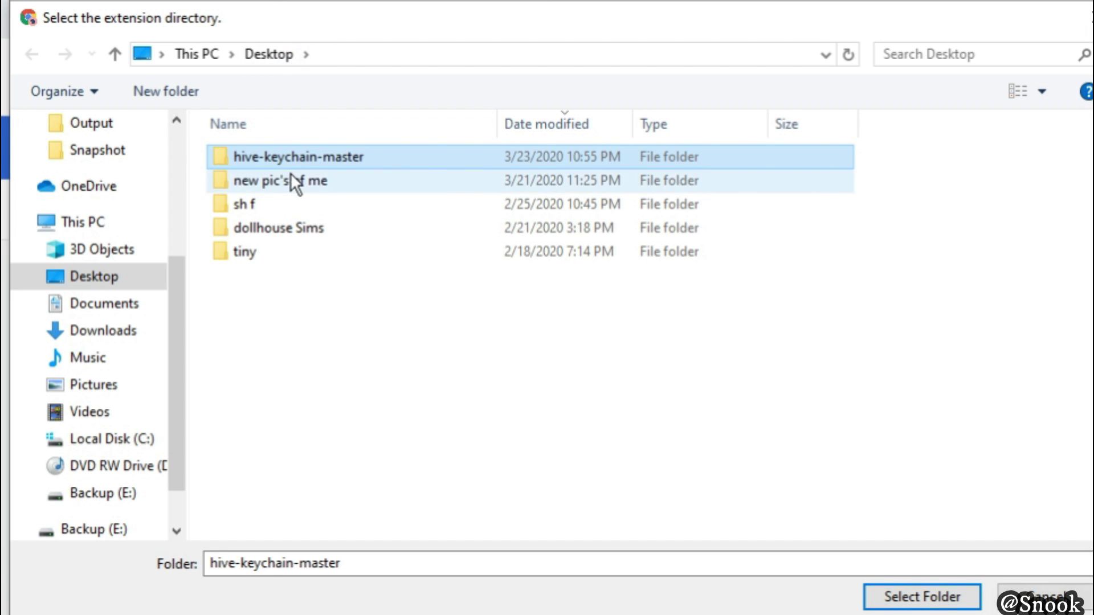
pyautogui.click(935, 595)
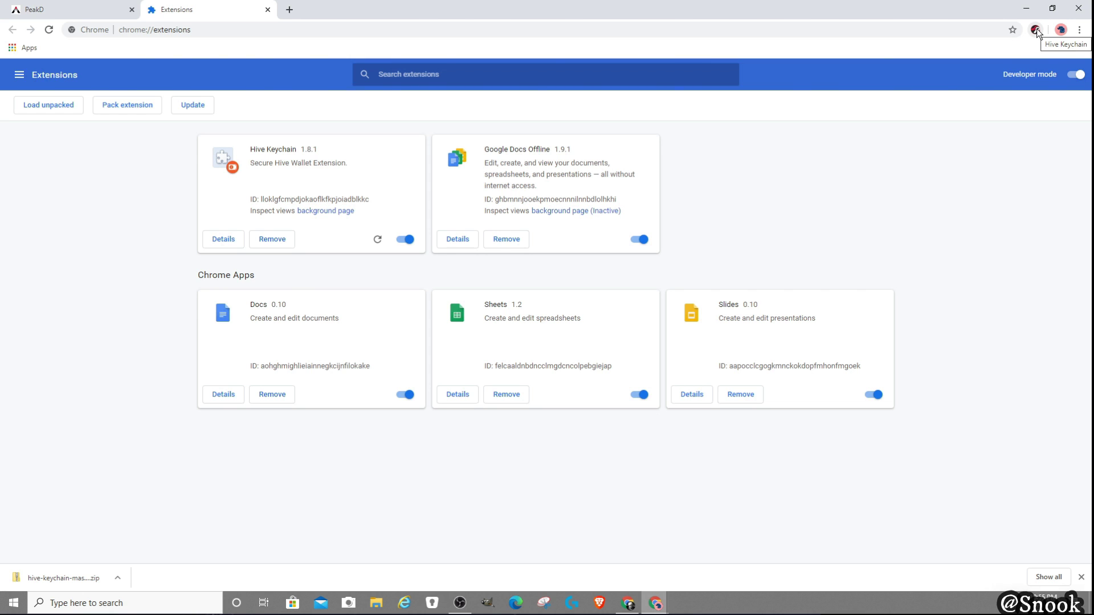
# Close the Extensions tab, open Hive Keychain, and submit a new wallet password with its confirmation
pyautogui.click(267, 10)
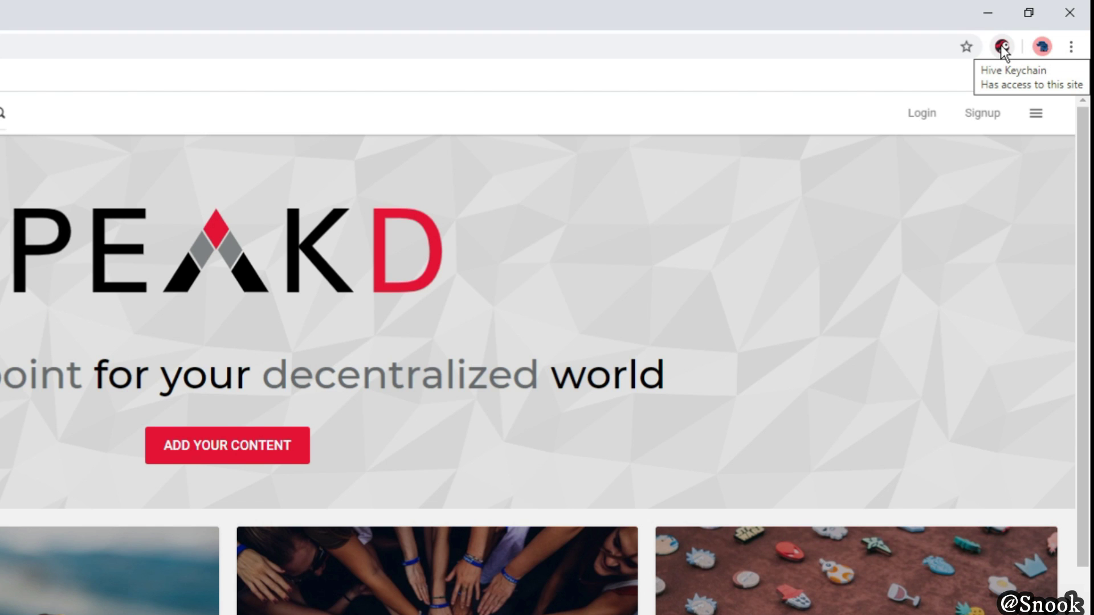
pyautogui.click(1002, 48)
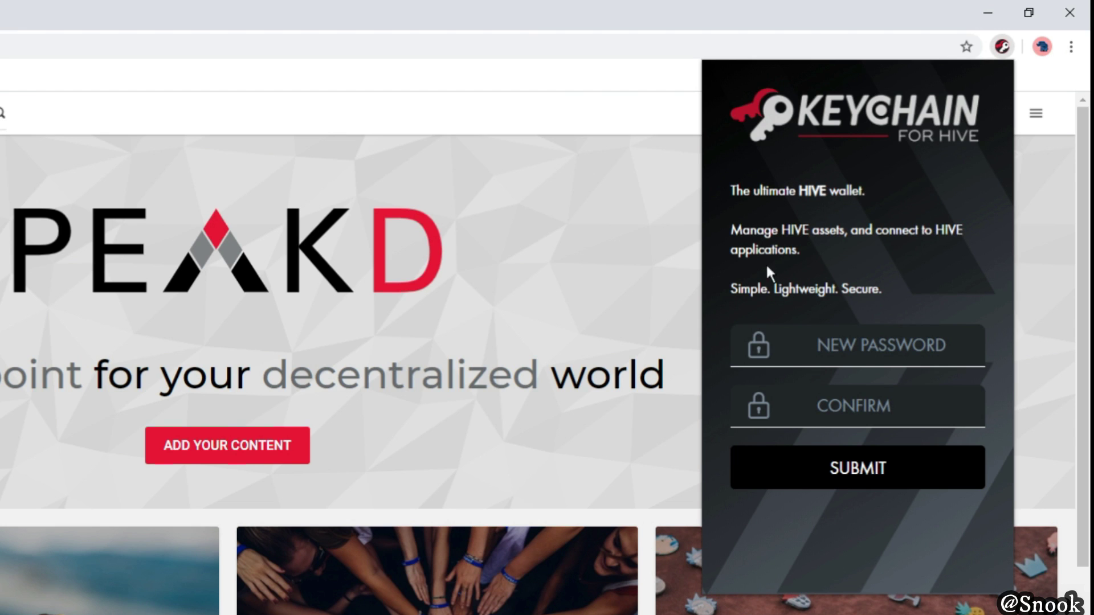
pyautogui.click(798, 350)
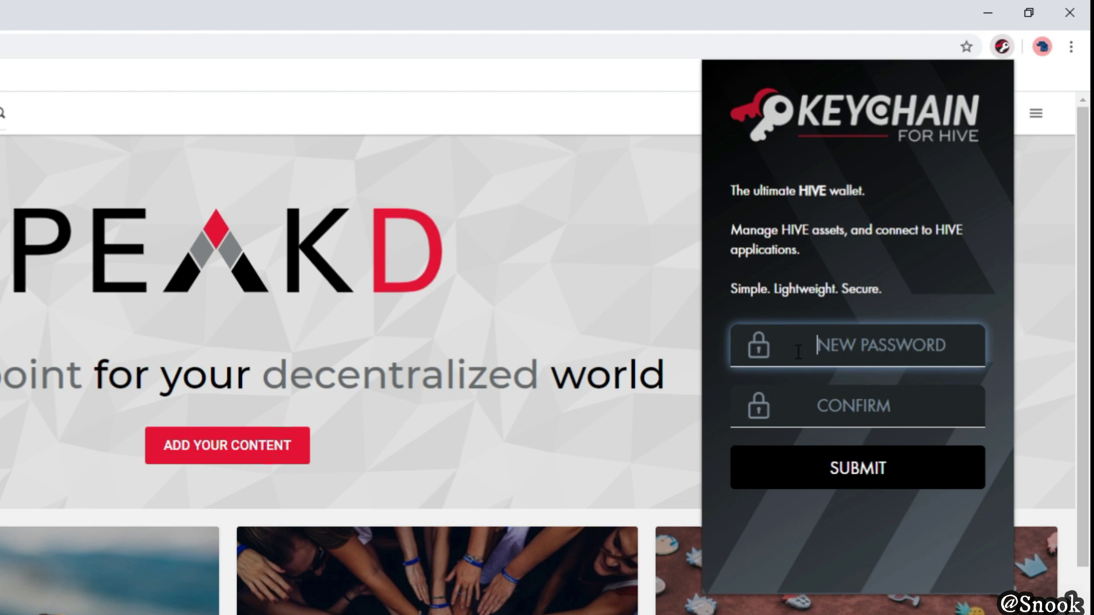
pyautogui.click(807, 408)
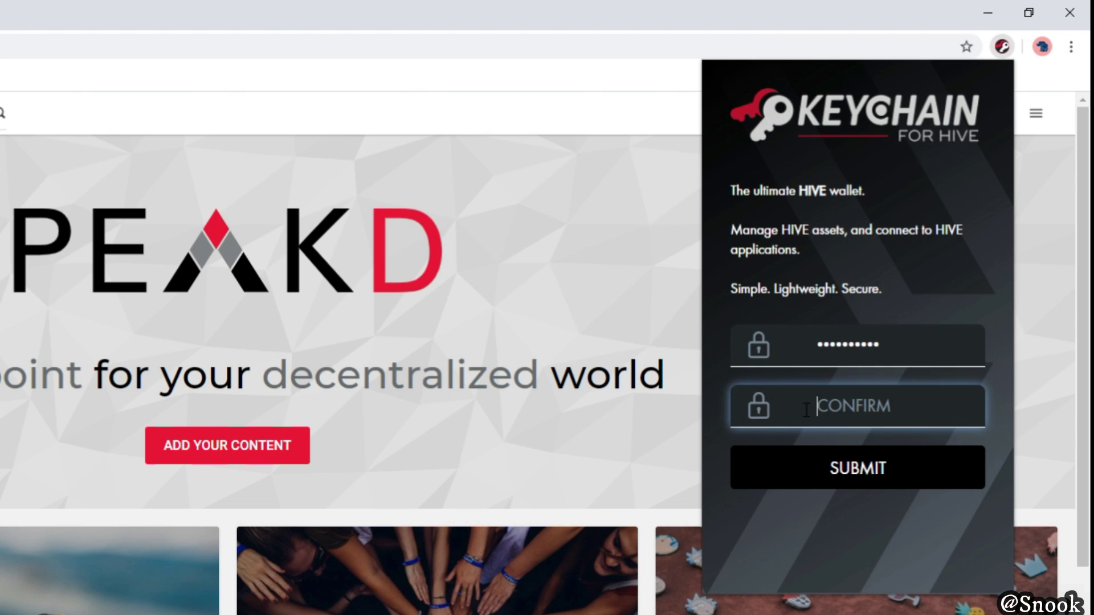
pyautogui.click(867, 477)
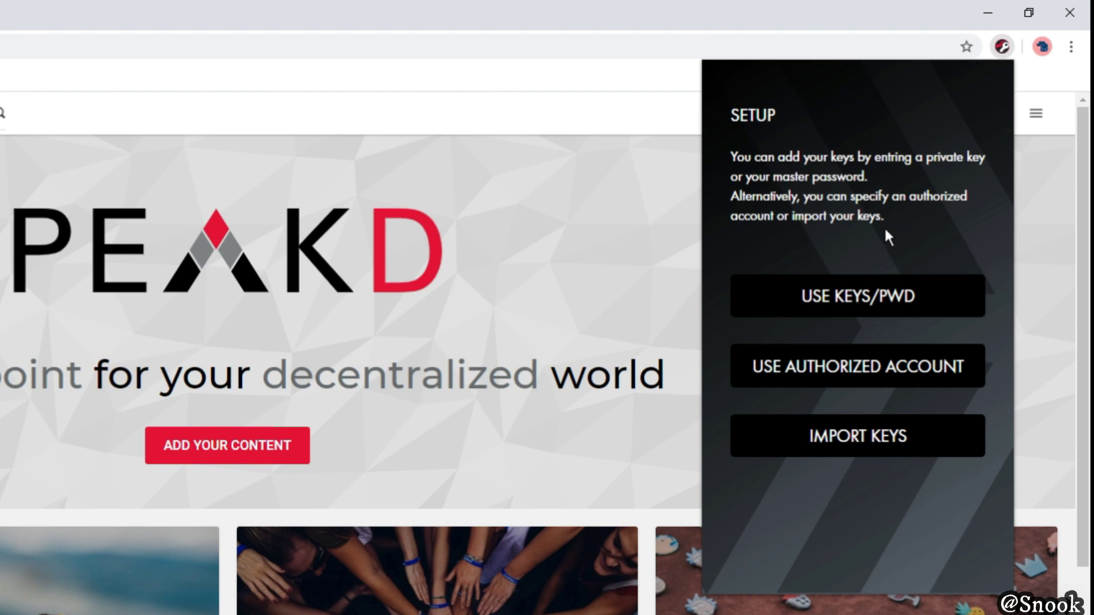
# Add the snookatz account to Hive Keychain using its account name and private key
pyautogui.click(829, 298)
pyautogui.click(791, 353)
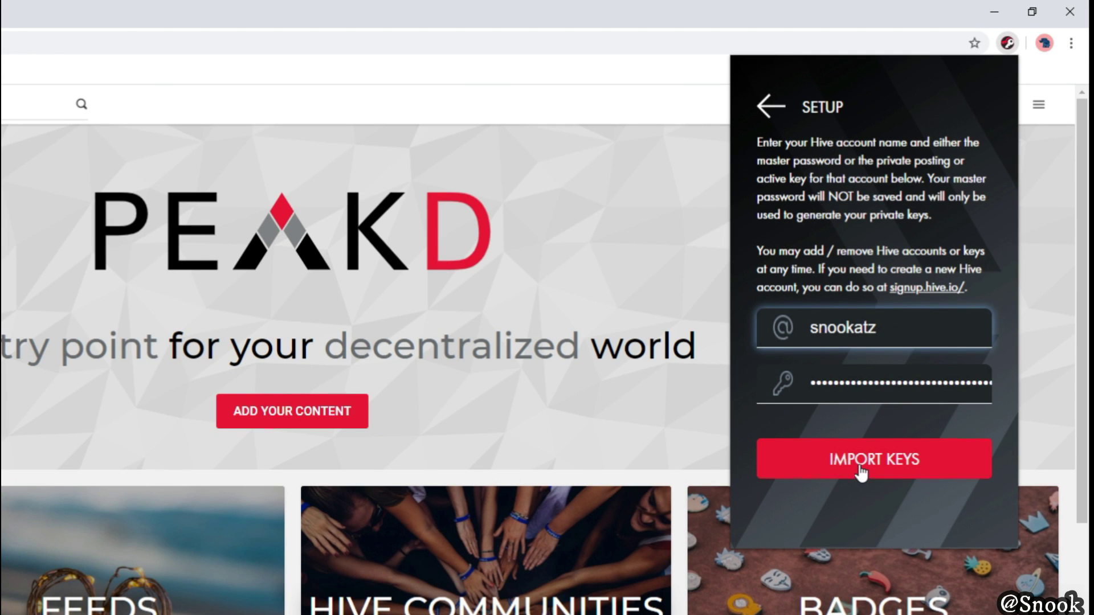
pyautogui.click(861, 468)
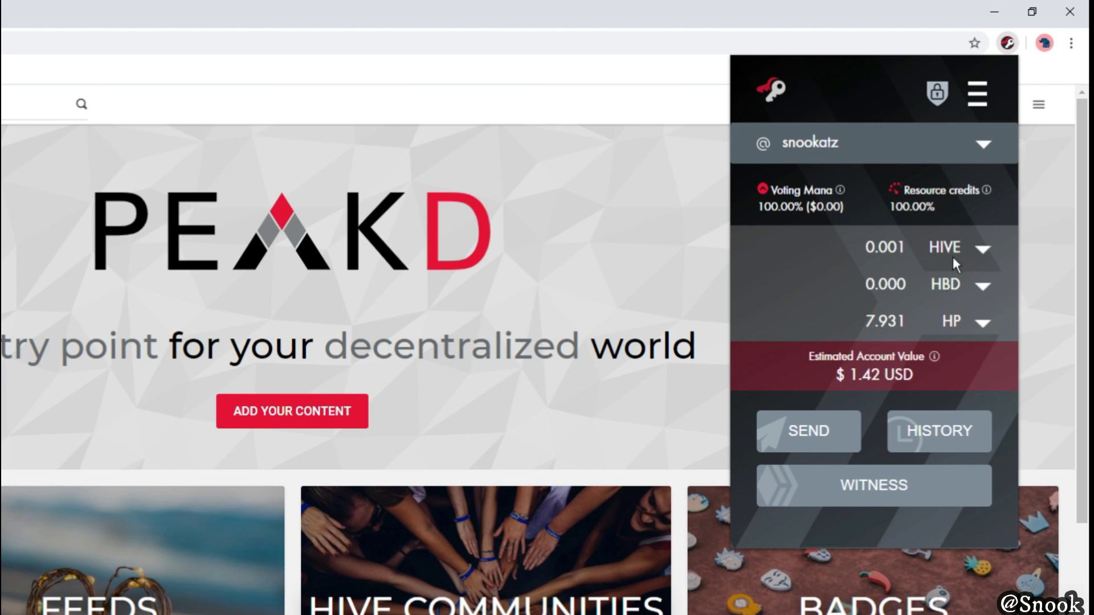
pyautogui.click(983, 145)
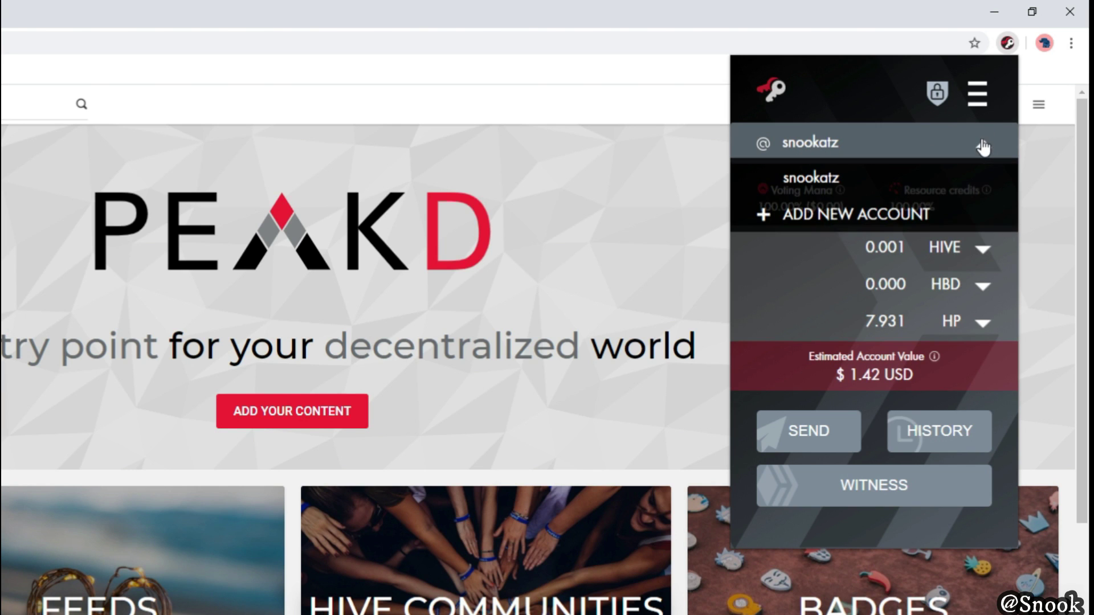
pyautogui.click(976, 95)
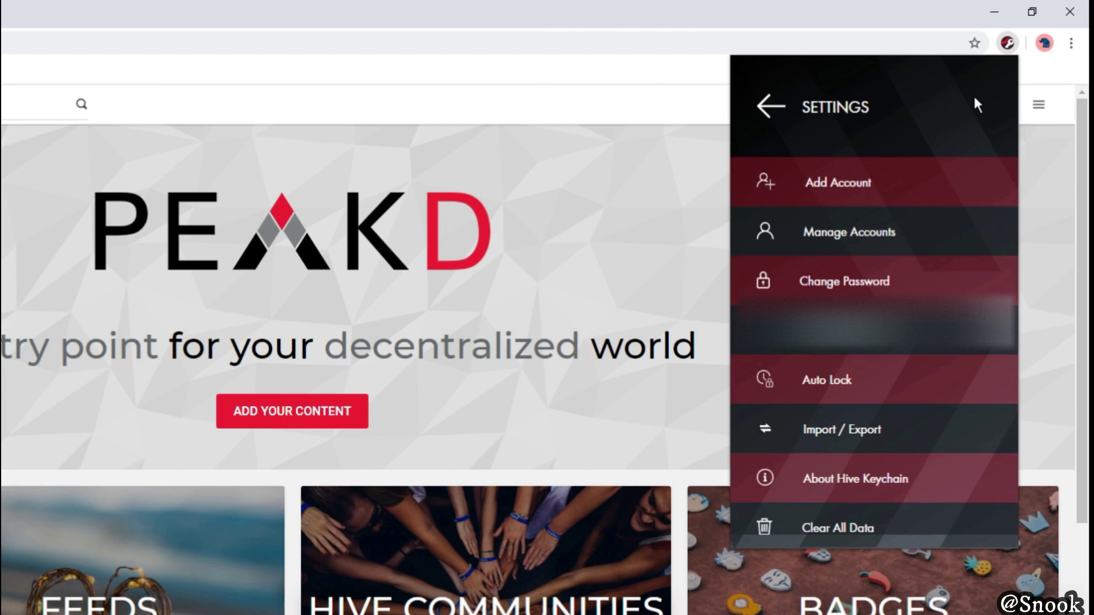
pyautogui.click(851, 237)
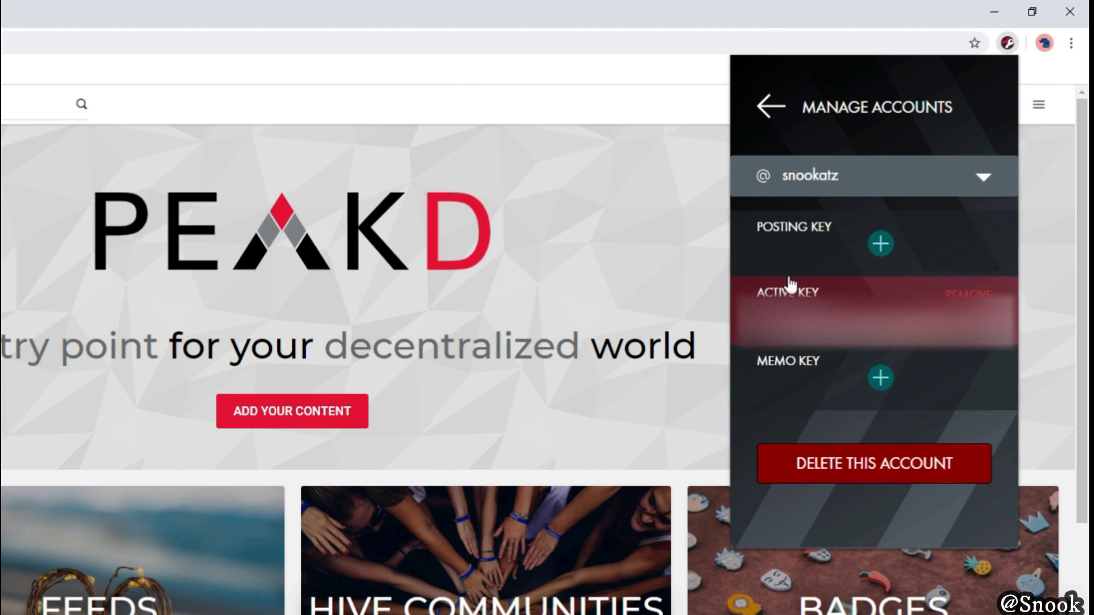
pyautogui.click(879, 247)
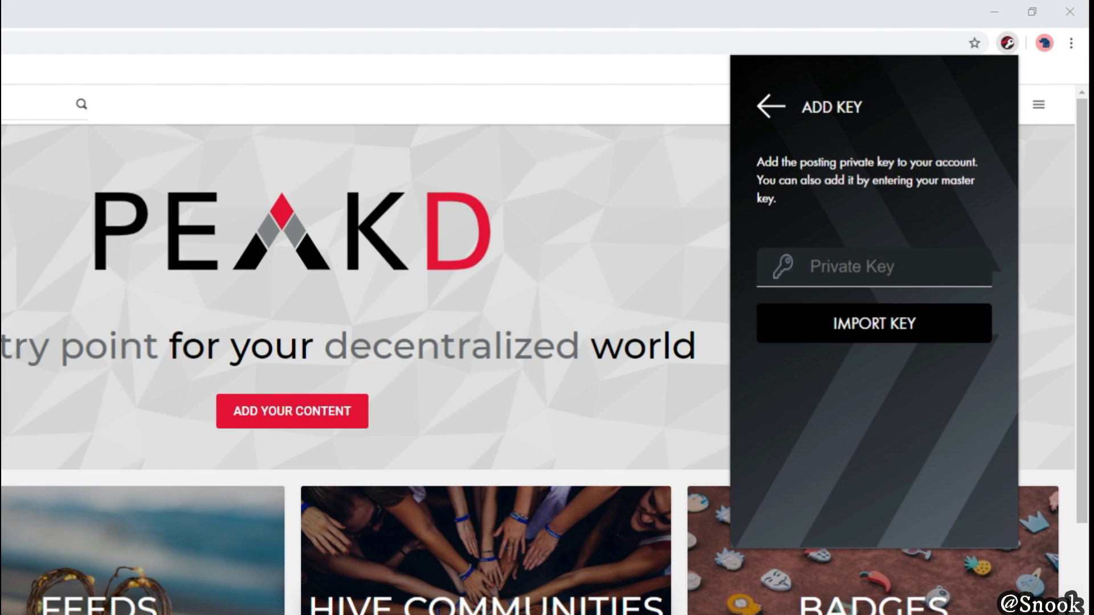
pyautogui.click(841, 266)
pyautogui.rightClick(840, 264)
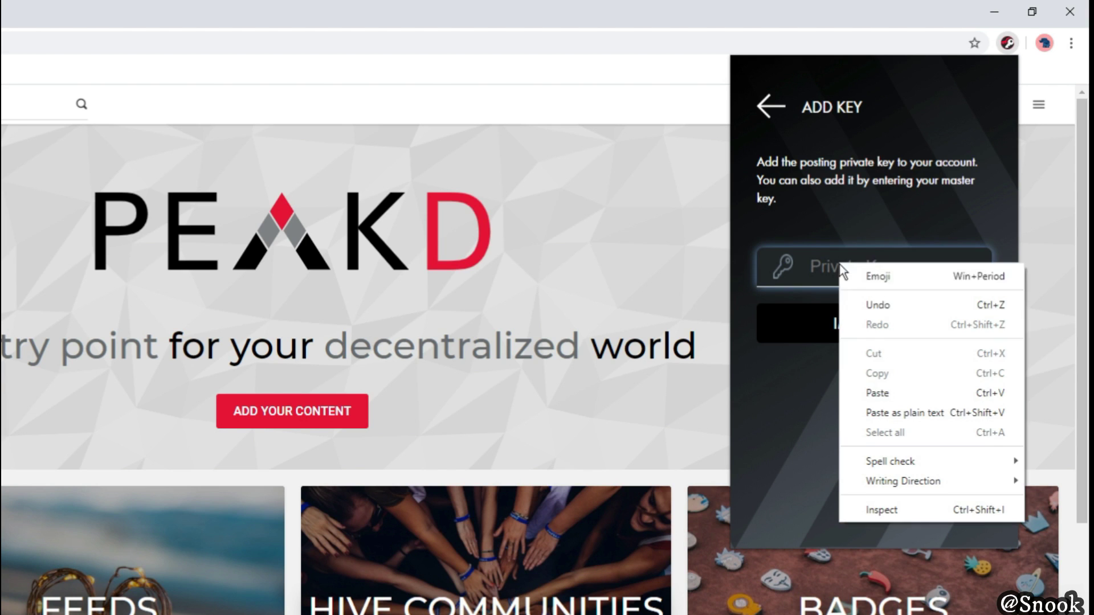
pyautogui.click(880, 392)
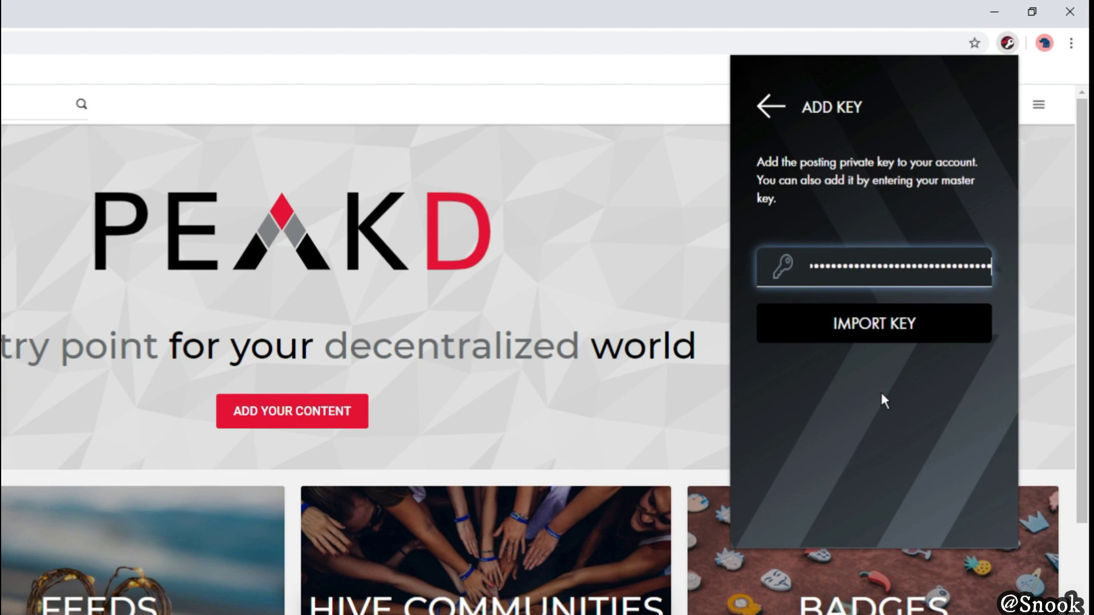
pyautogui.click(862, 331)
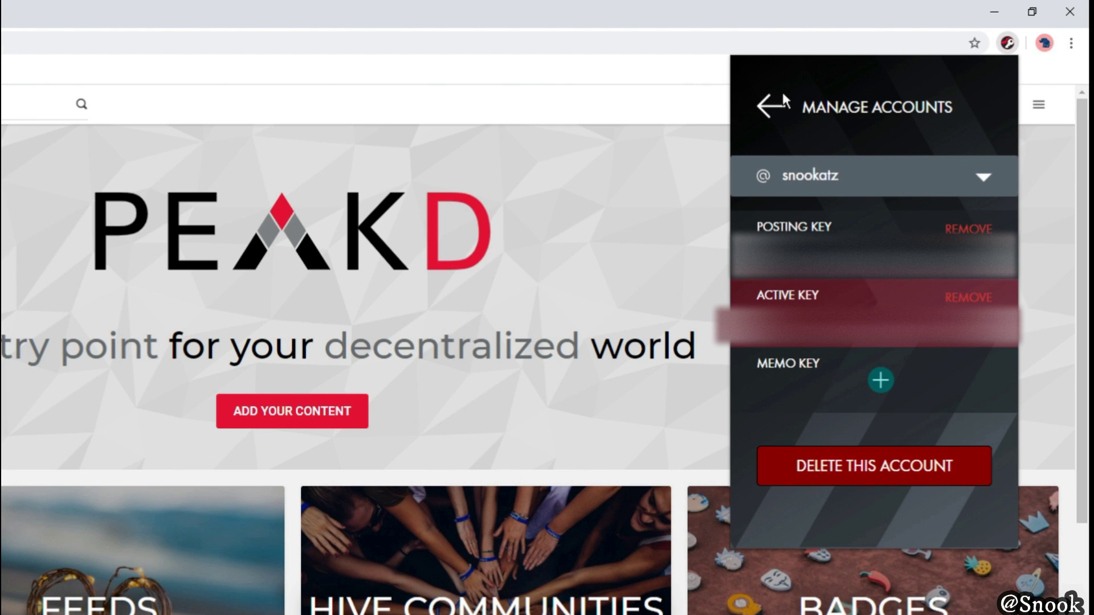
pyautogui.click(627, 107)
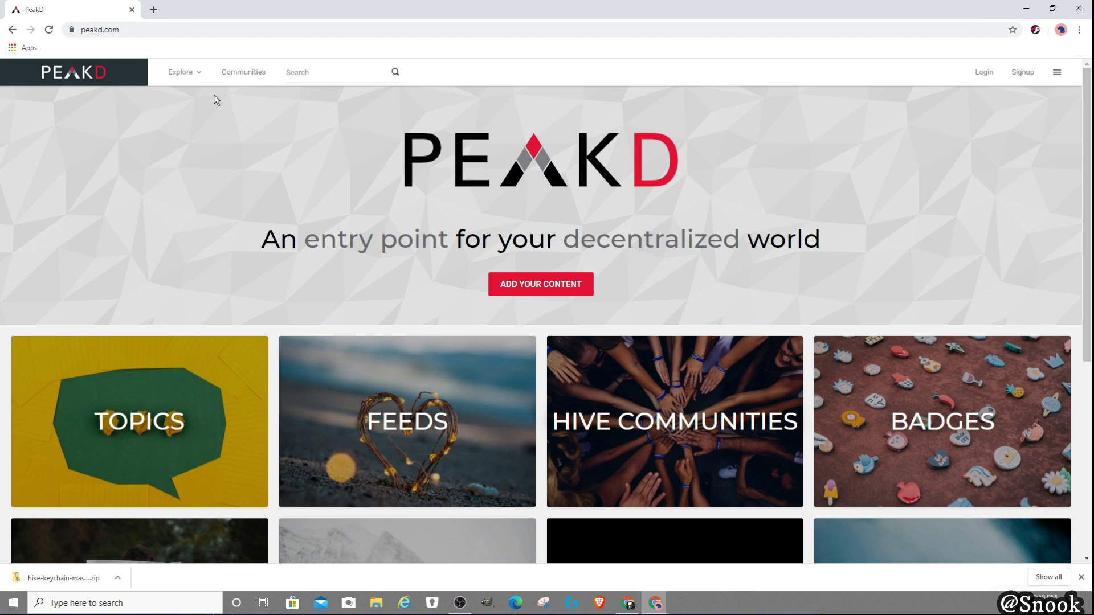
# Log into PeakD as snookatz via Keychain, confirming the signature with 'Do not prompt again' ticked
pyautogui.click(983, 72)
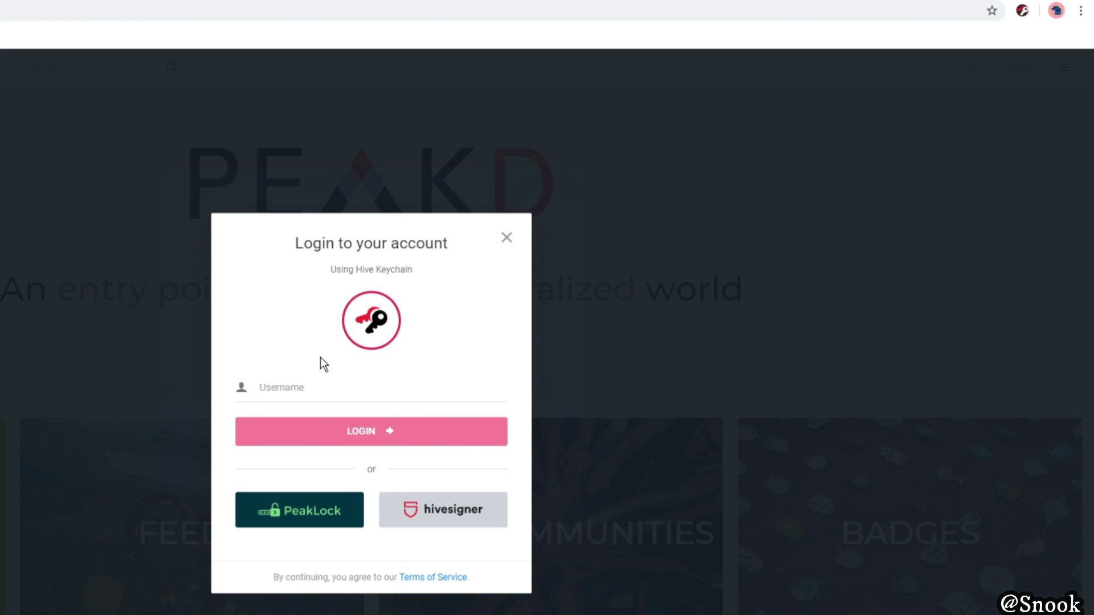
pyautogui.click(295, 389)
pyautogui.write('snookatz')
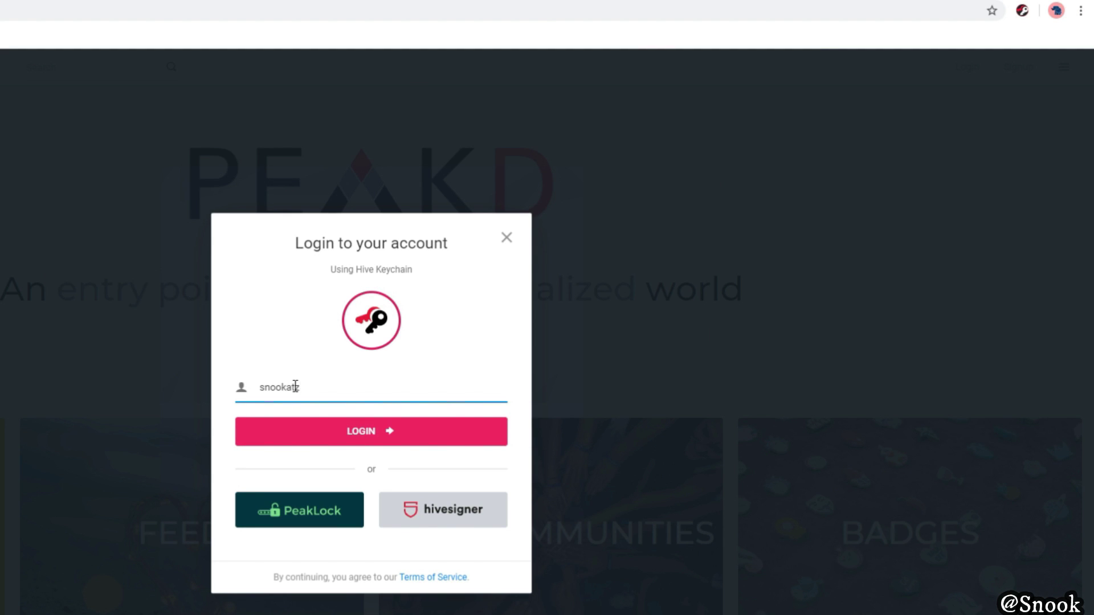
pyautogui.click(366, 436)
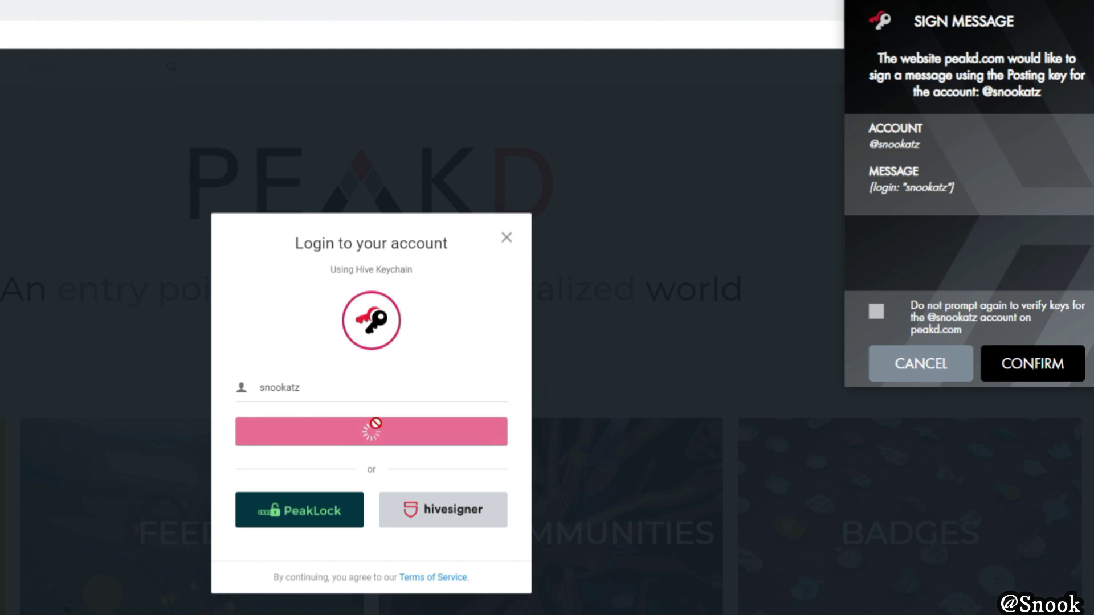
pyautogui.click(878, 313)
pyautogui.click(1021, 364)
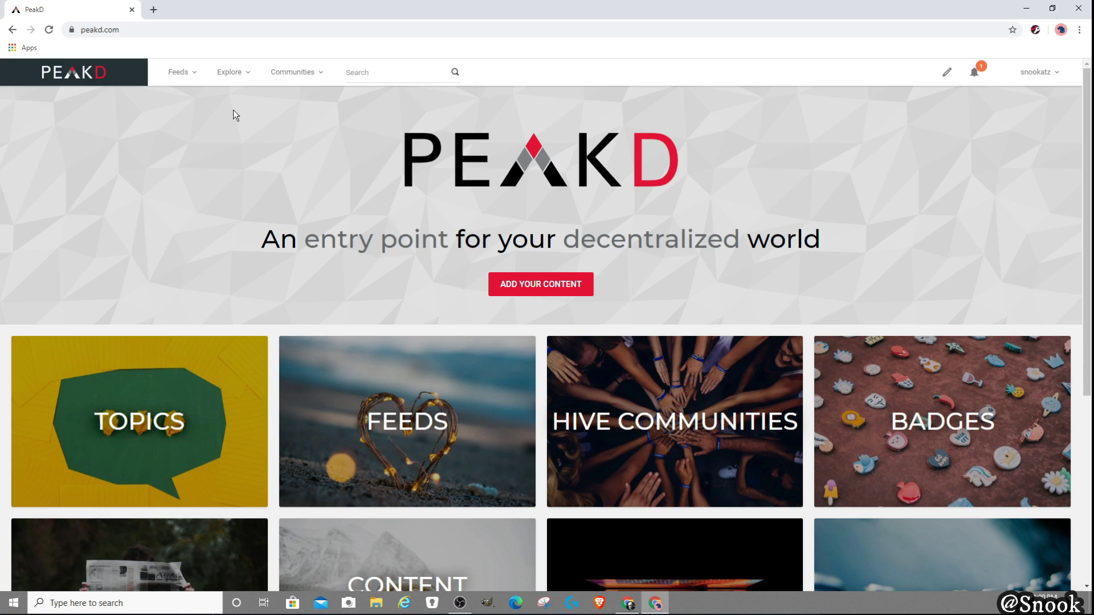
pyautogui.click(1029, 74)
pyautogui.click(1004, 100)
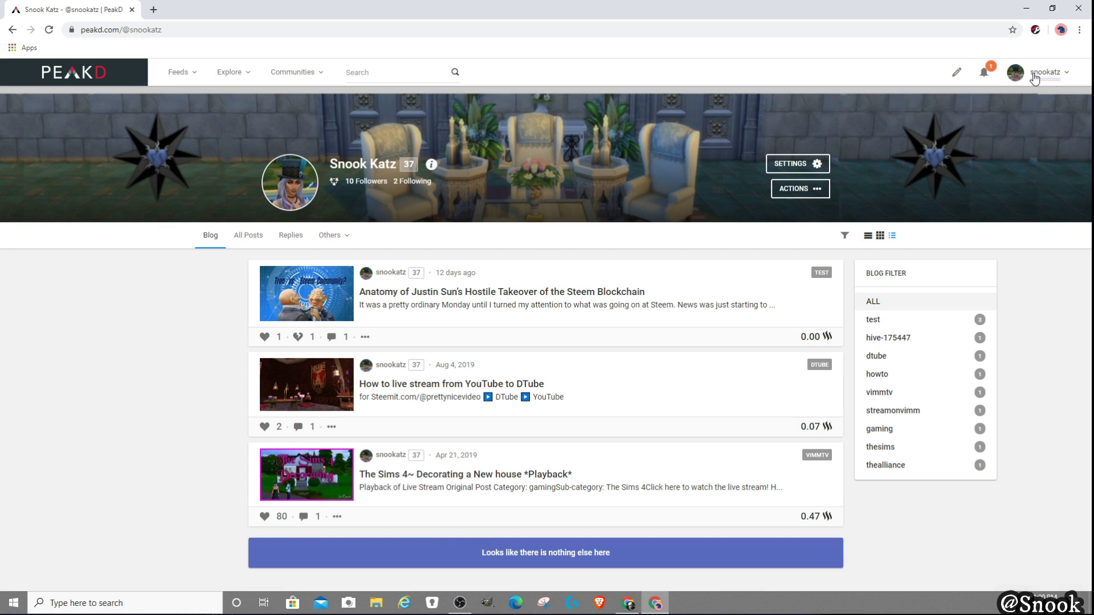
pyautogui.click(1034, 77)
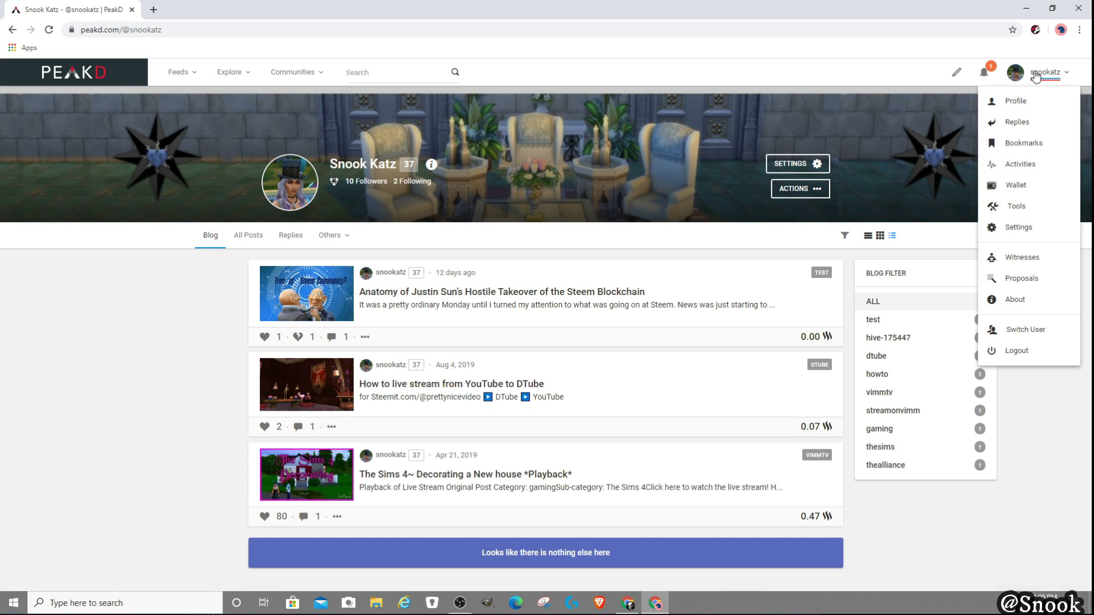
pyautogui.click(1016, 185)
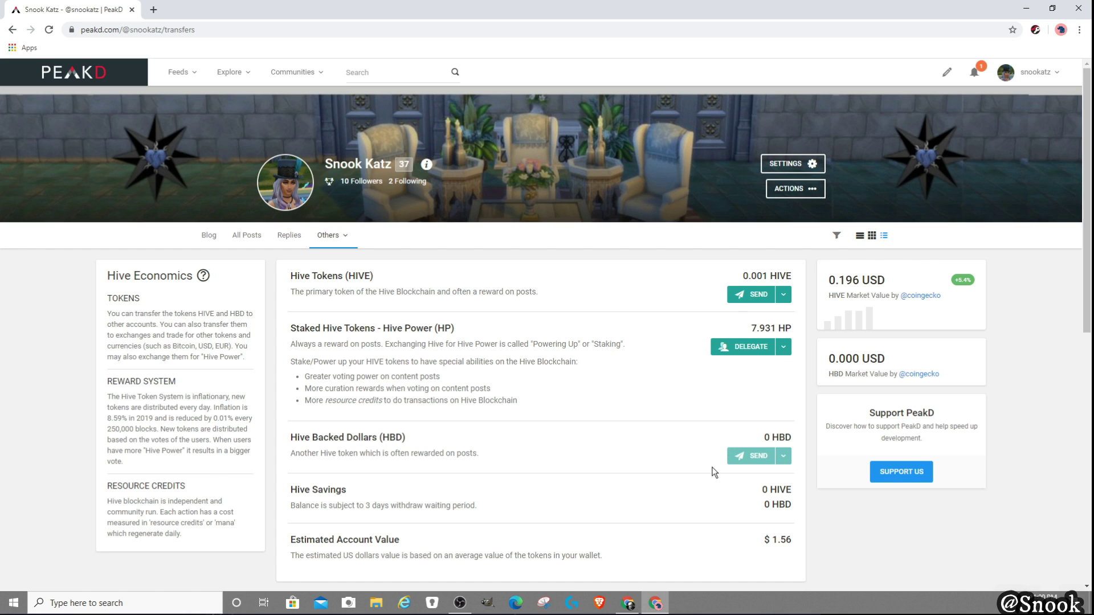
# Scroll through the wallet's transaction history, then return to the Blog tab's three posts
pyautogui.scroll(-1, 700, 473)
pyautogui.scroll(-1, 700, 473)
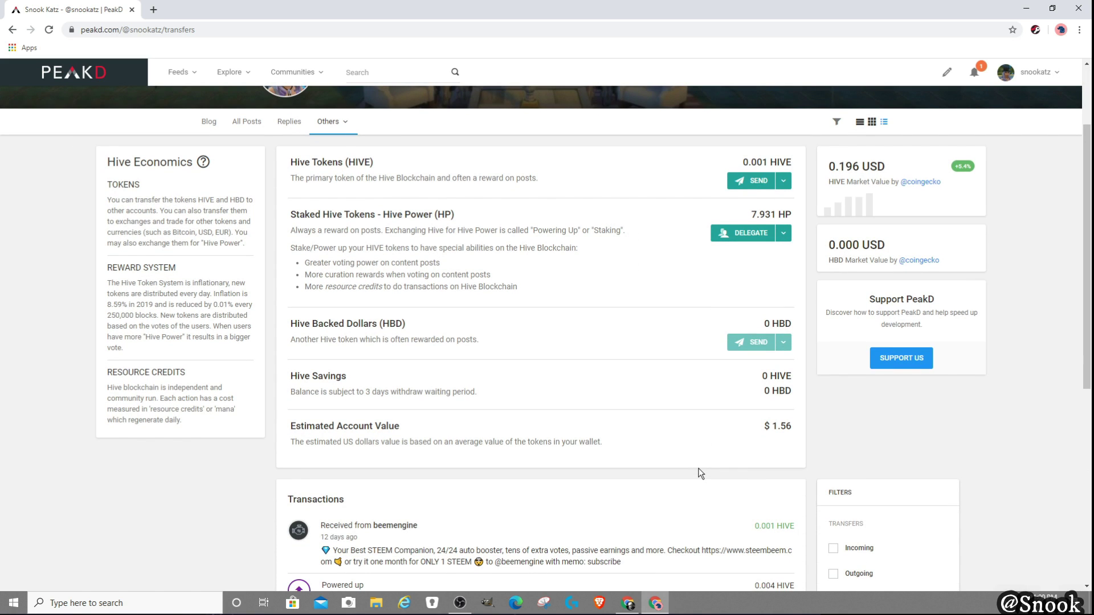
pyautogui.scroll(-2, 684, 459)
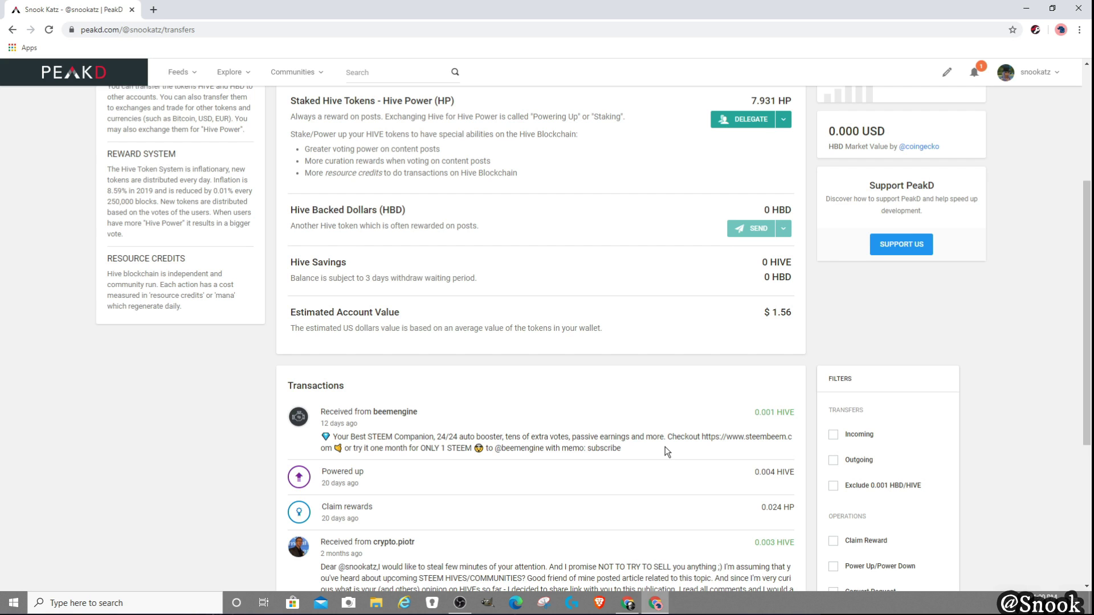
pyautogui.scroll(3, 661, 438)
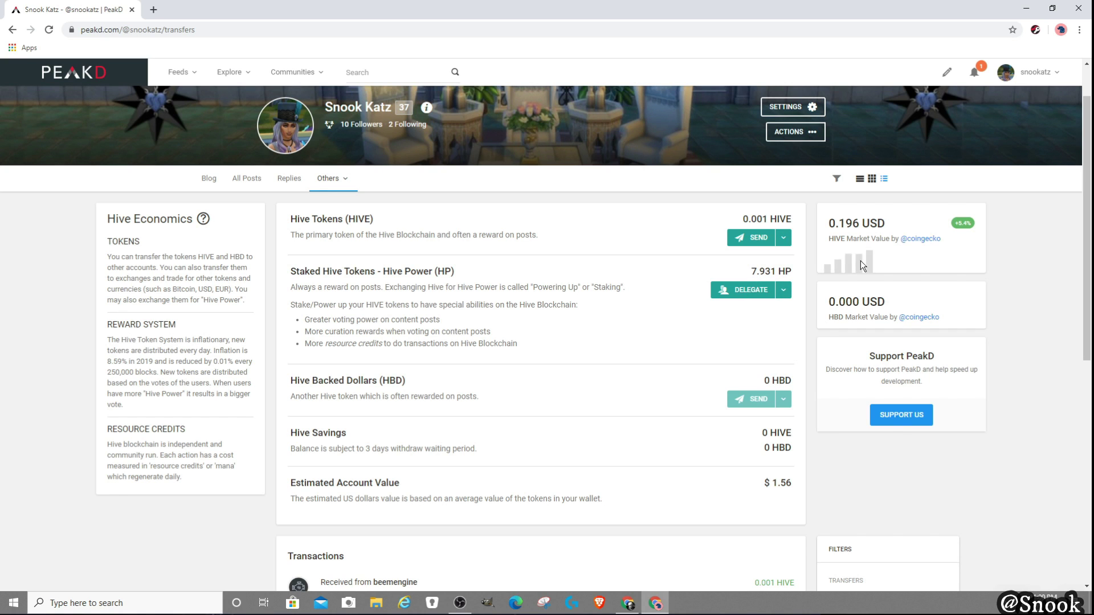
pyautogui.scroll(1, 709, 281)
pyautogui.scroll(1, 710, 281)
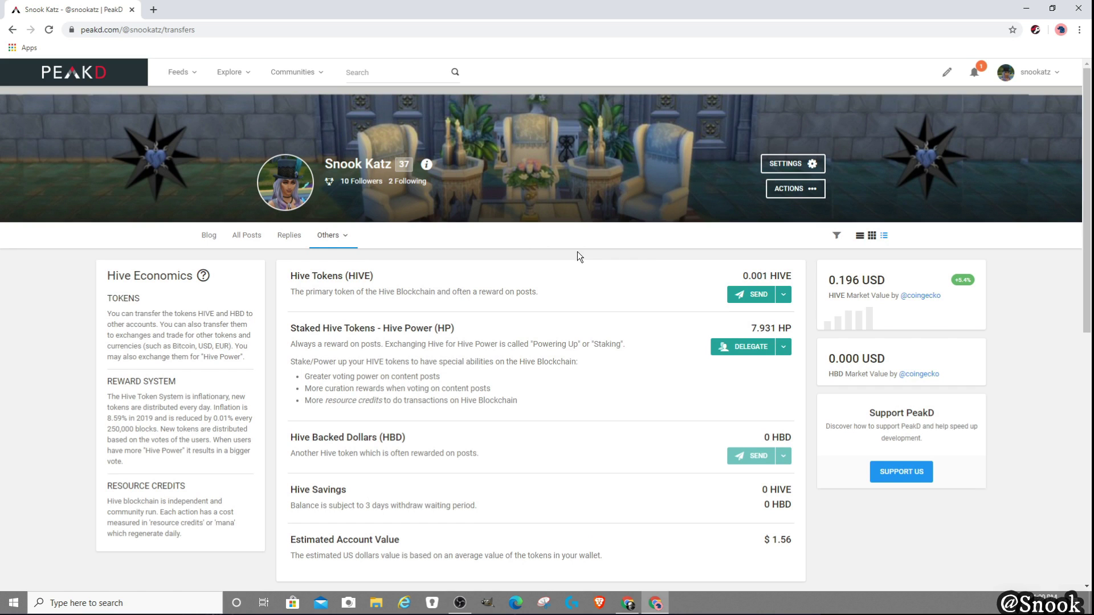
pyautogui.click(210, 237)
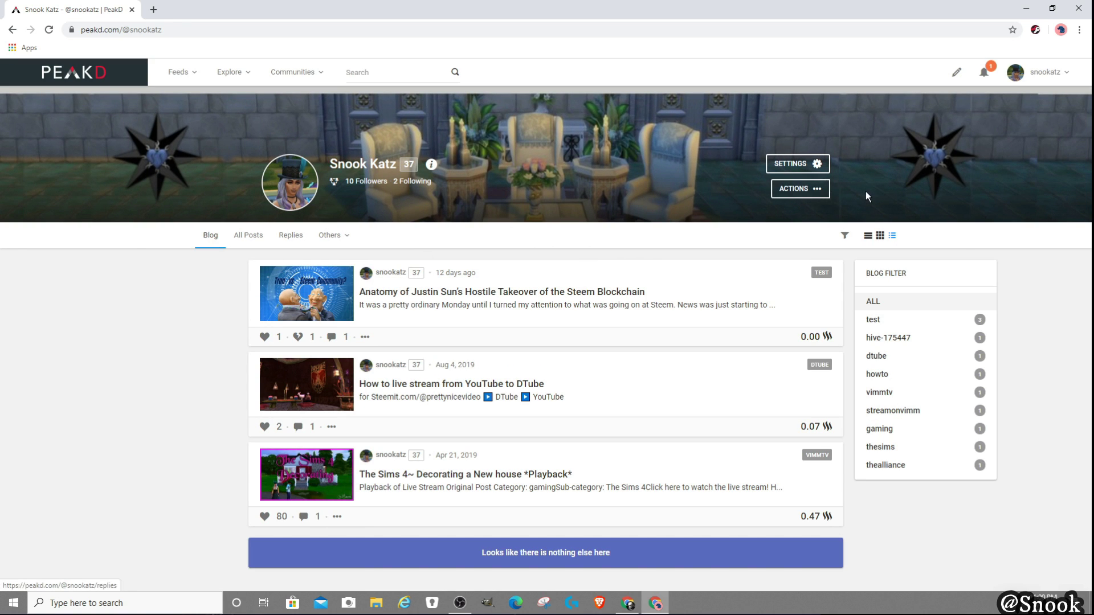
# Start a new PeakD post titled 'testing keys' with the body 'blah balh'
pyautogui.click(957, 73)
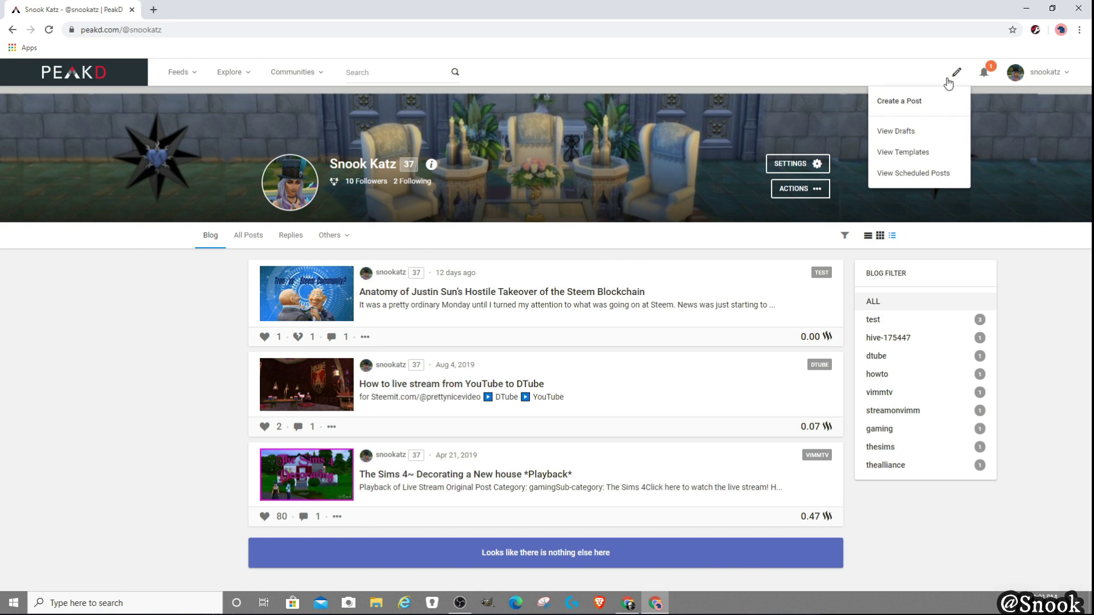
pyautogui.click(912, 101)
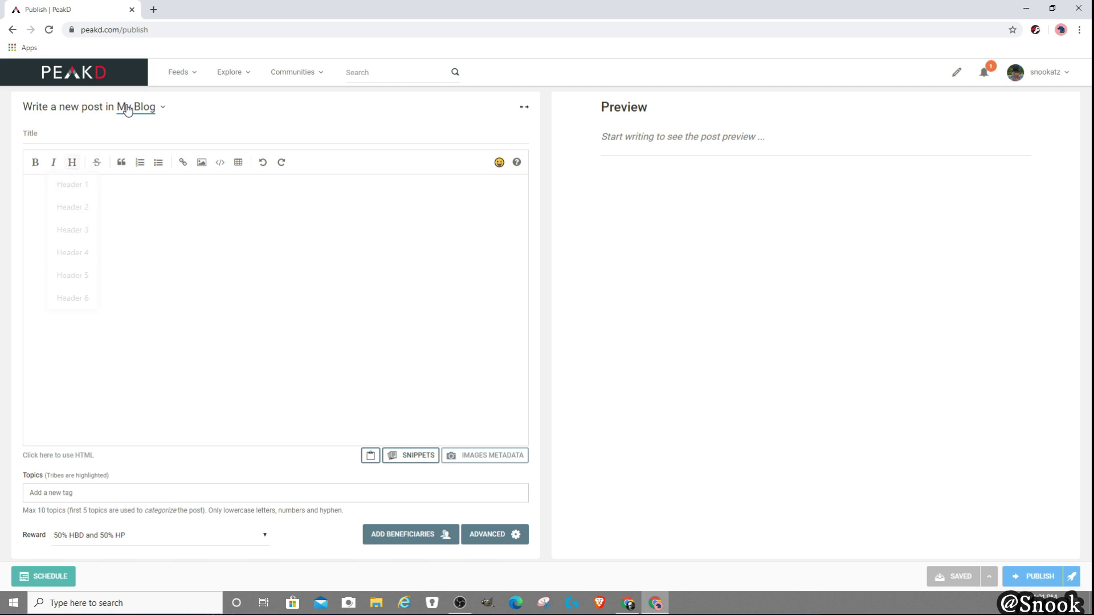
pyautogui.click(62, 131)
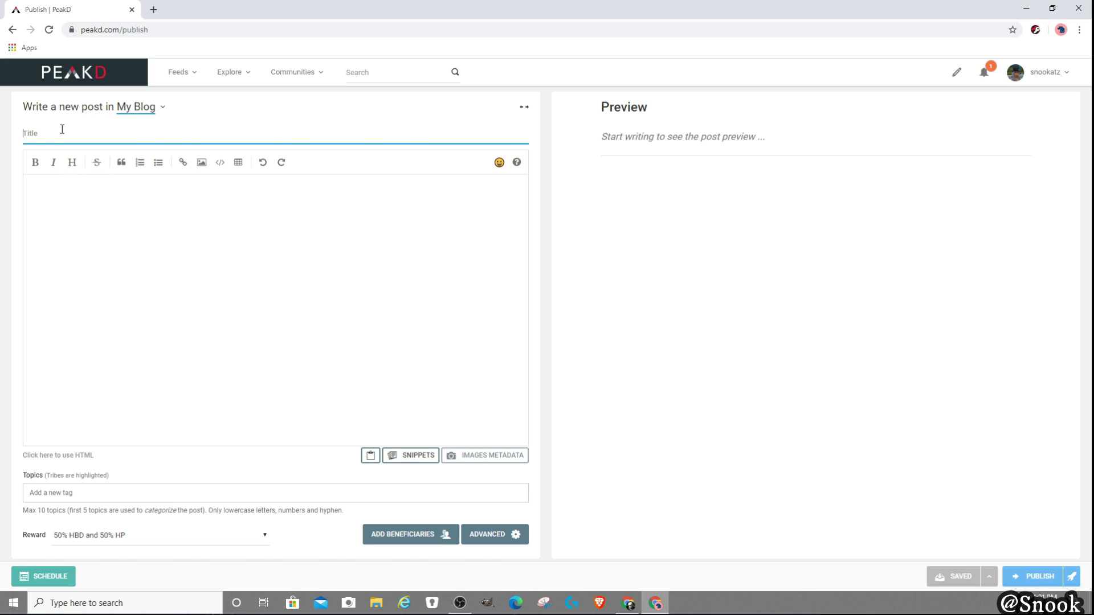
pyautogui.write('testing keys')
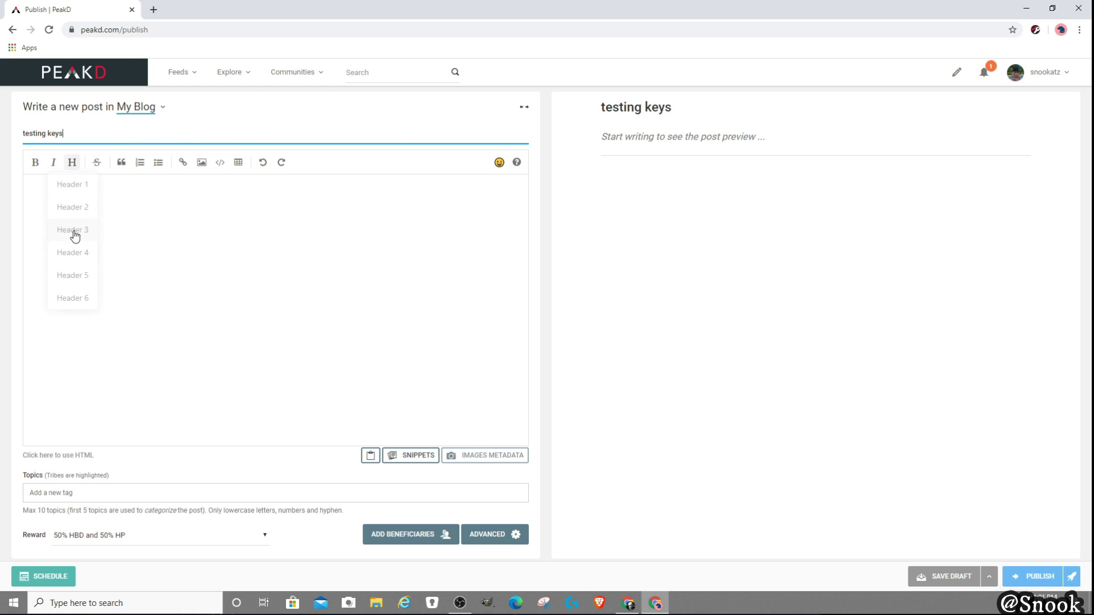
pyautogui.click(45, 242)
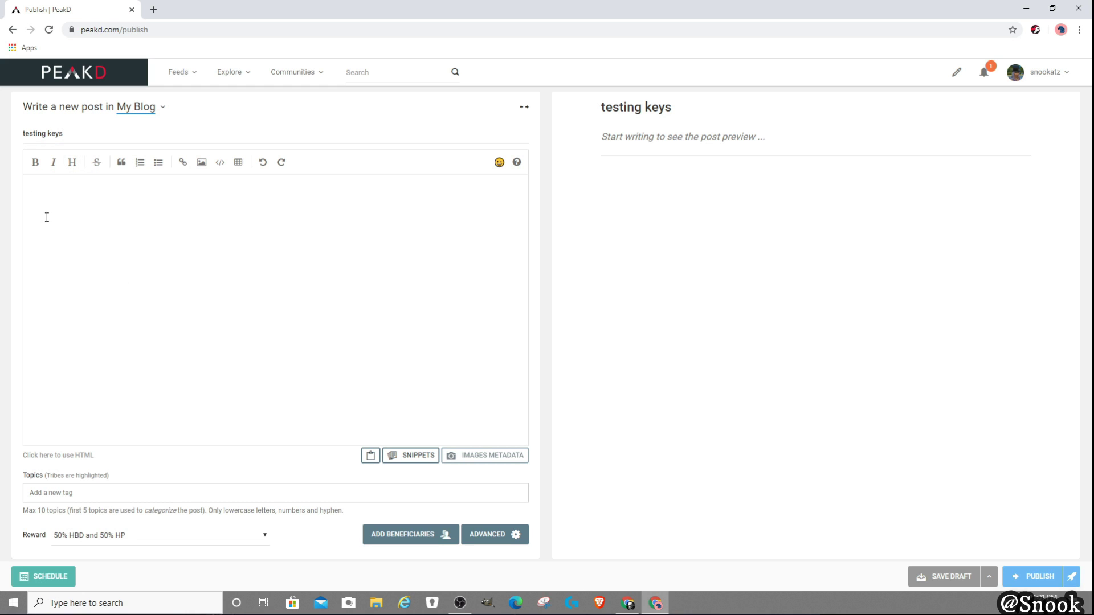
pyautogui.write('bl')
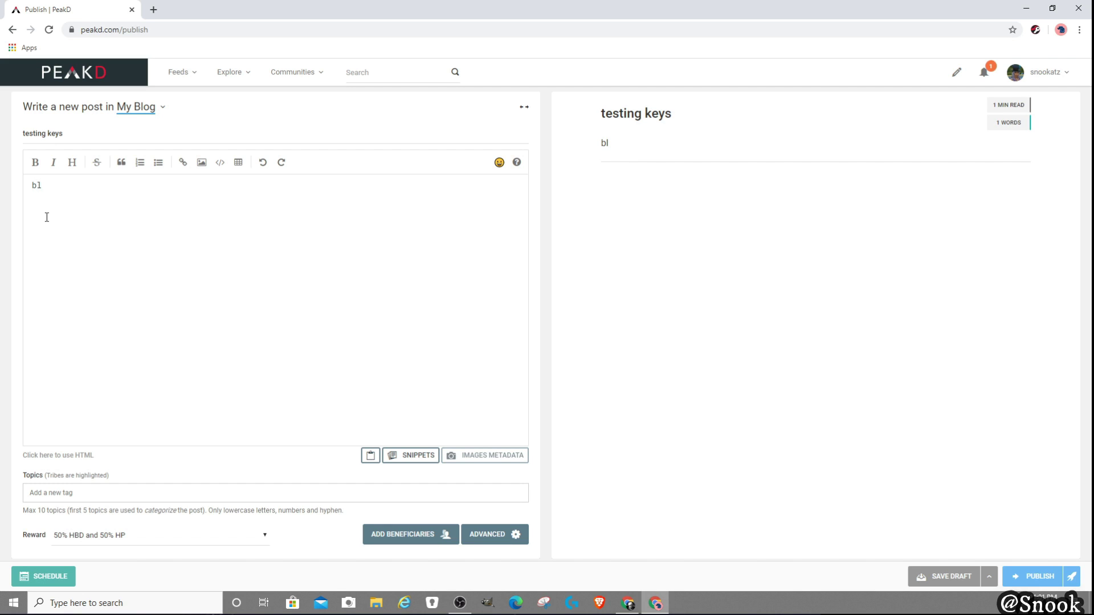
pyautogui.write('ah balh')
# Add the topic tags testing and test to the post
pyautogui.click(76, 490)
pyautogui.write('testing')
pyautogui.press('space')
pyautogui.write('test')
pyautogui.press('space')
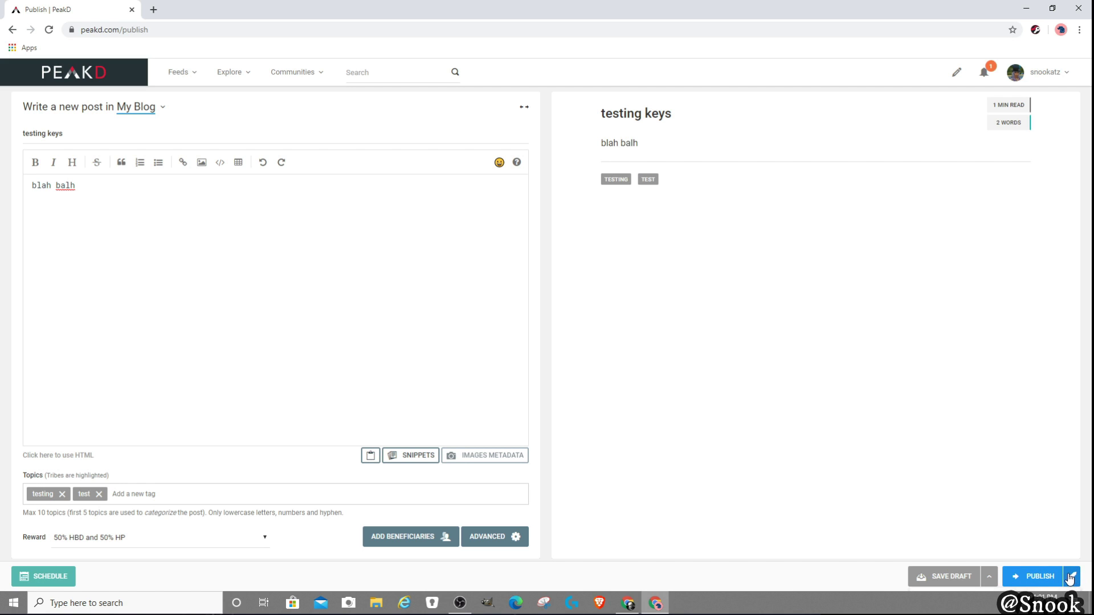
# Publish the 'testing keys' post, confirming the Hive Keychain broadcast and dismissing the success message
pyautogui.click(1029, 578)
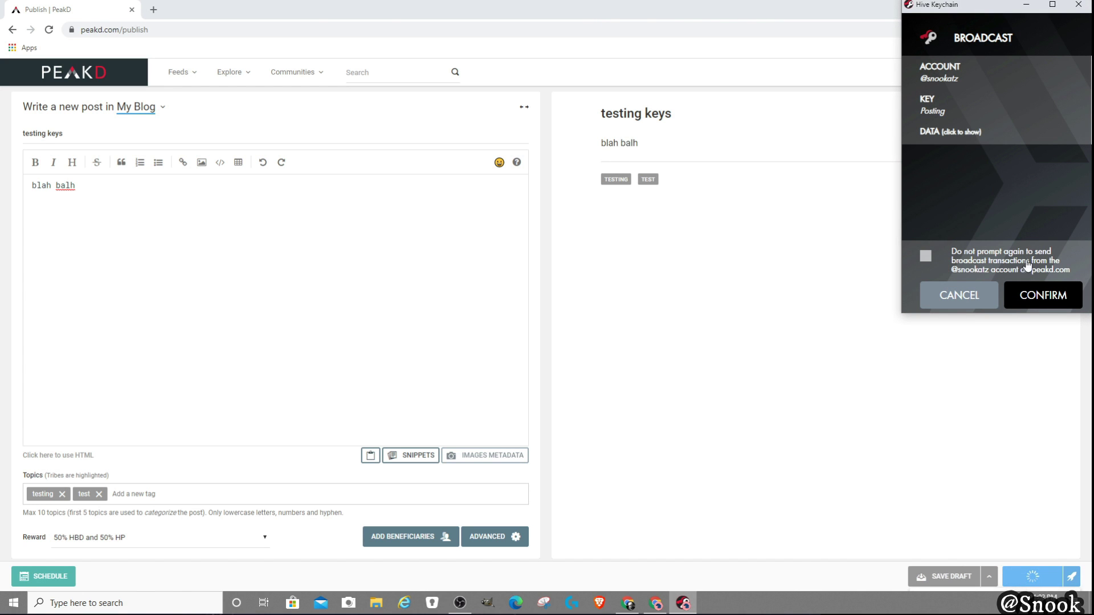
pyautogui.click(1026, 295)
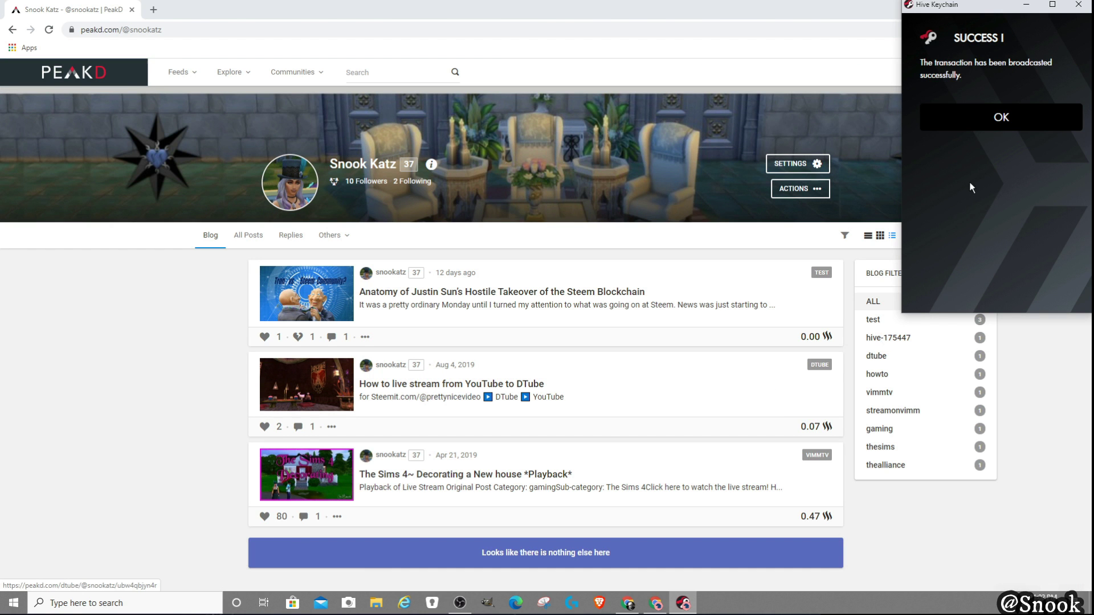
pyautogui.click(997, 117)
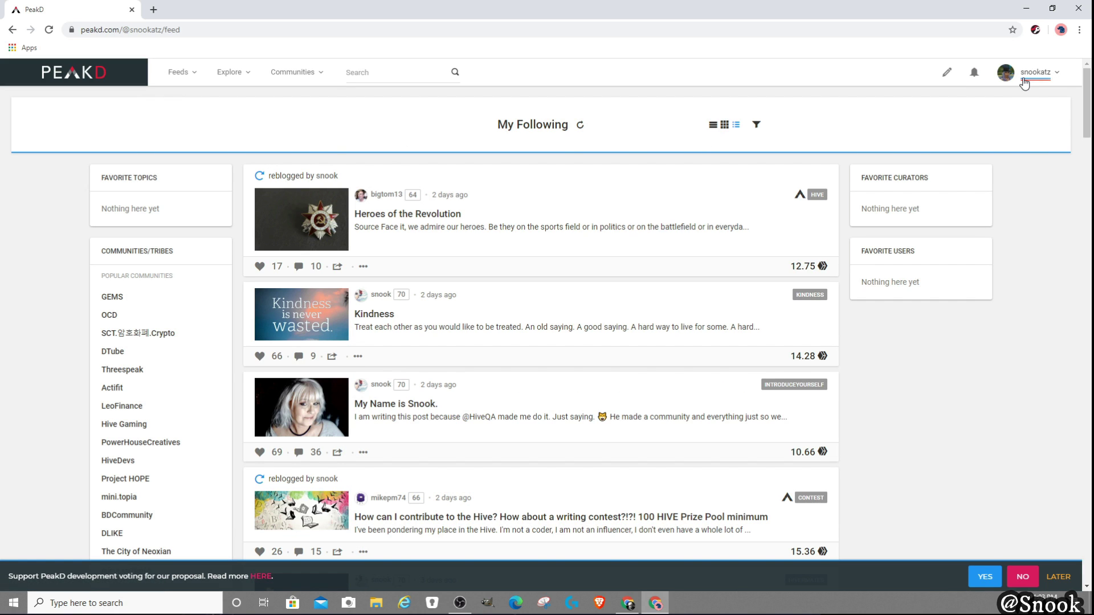
# Log out of the PeakD account from the account menu
pyautogui.click(1024, 82)
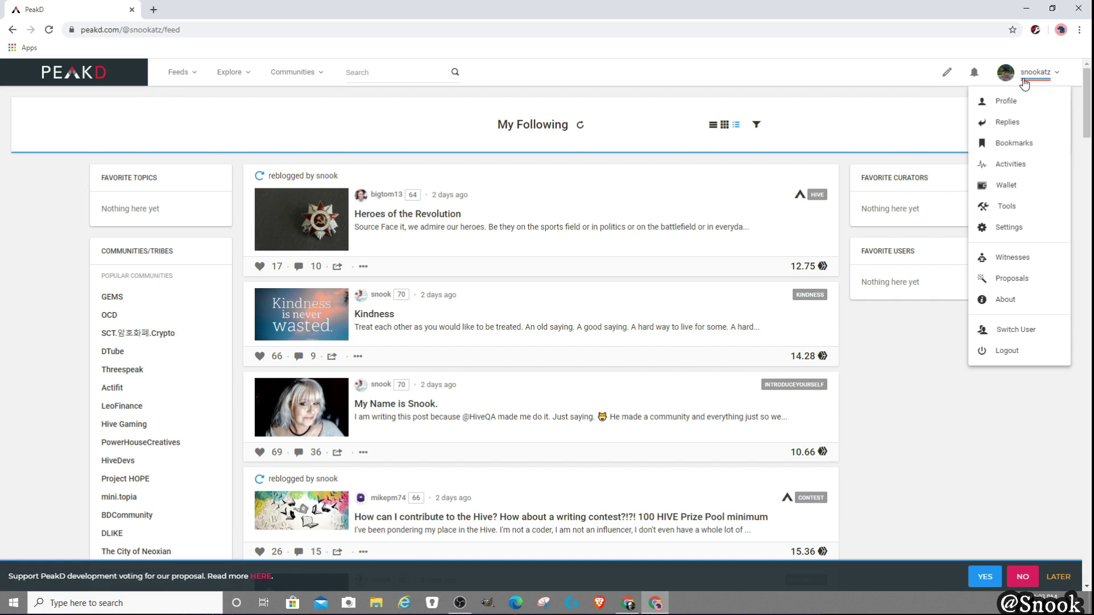
pyautogui.click(1007, 350)
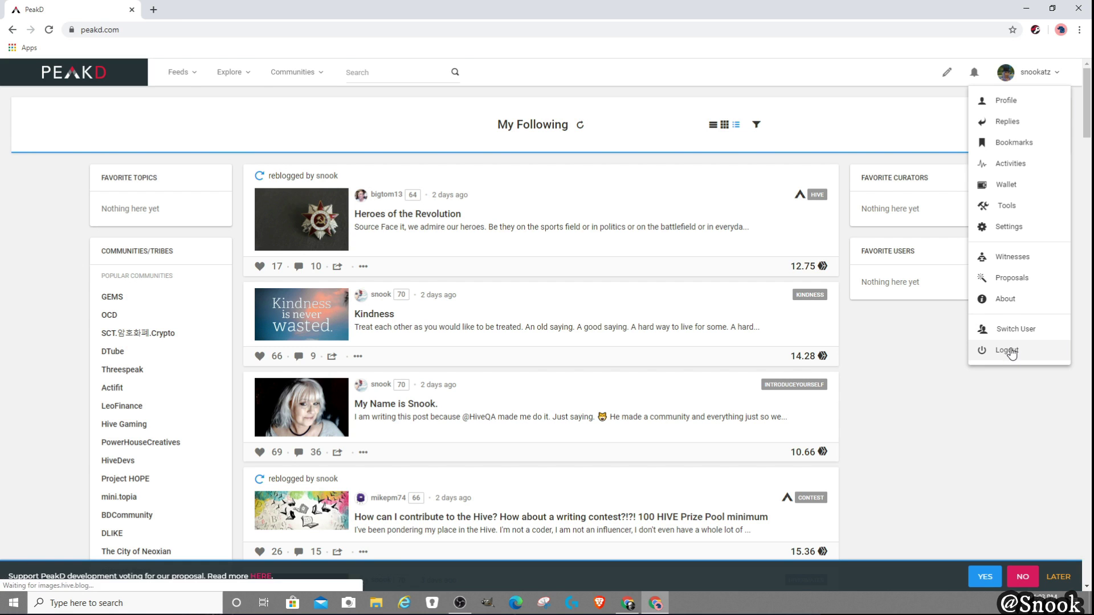